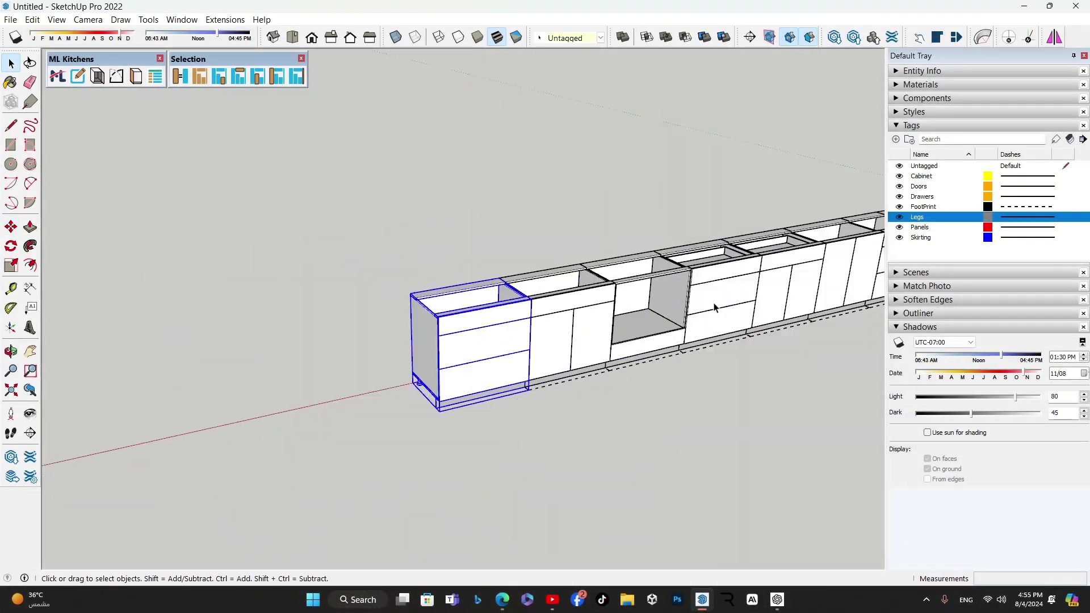
{"action": "middle_click_drag", "start_coordinate": [749, 364], "coordinate": [438, 353], "text": "shift"}
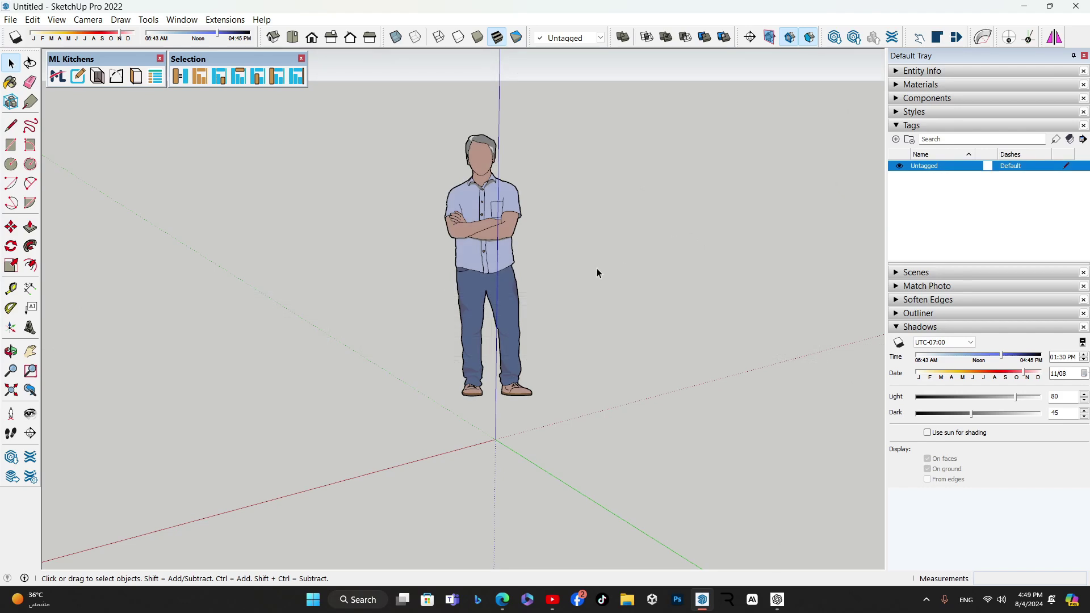
{"action": "mouse_move", "coordinate": [597, 268]}
{"action": "middle_mouse_down"}
{"action": "mouse_move", "coordinate": [580, 279]}
{"action": "mouse_move", "coordinate": [579, 263]}
{"action": "mouse_move", "coordinate": [598, 259]}
{"action": "middle_mouse_up"}
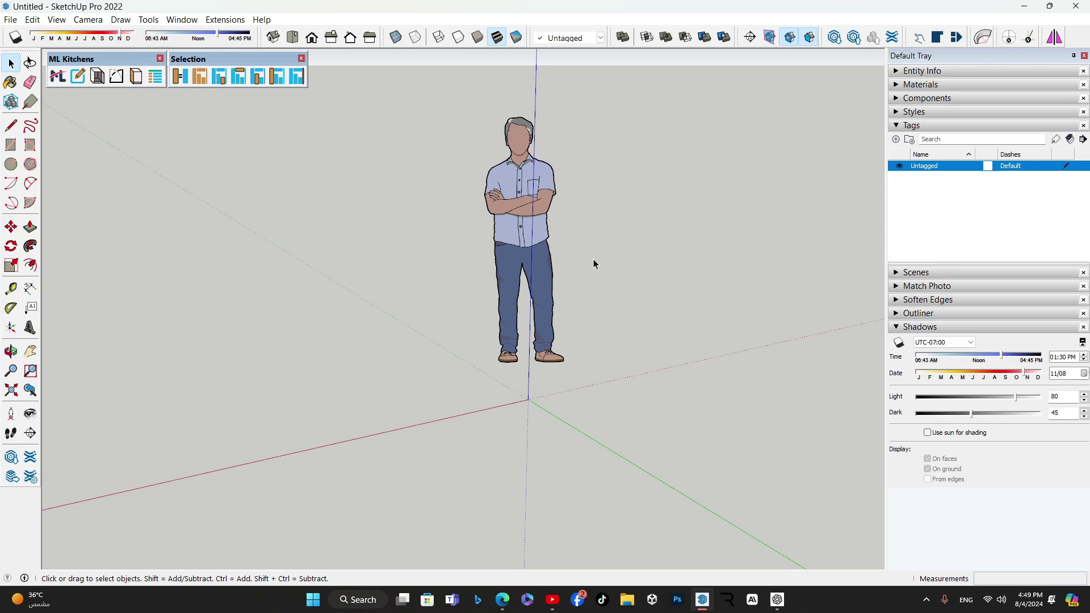
Step: Open the ML Kitchens base cabinet library and look through the available units down to the 90 cm cabinets
{"action": "left_click", "coordinate": [58, 76]}
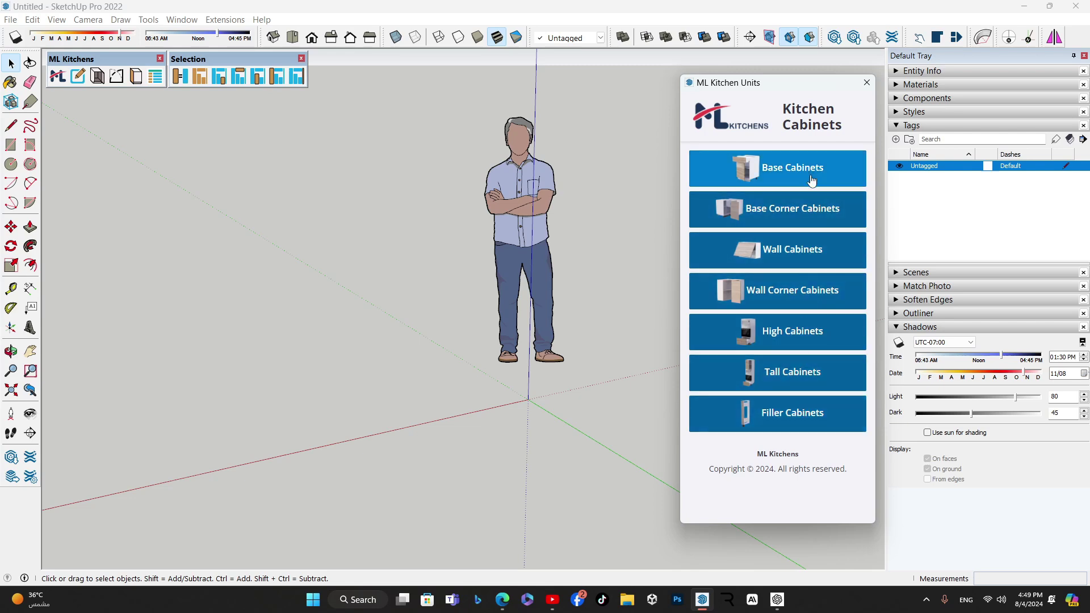
{"action": "left_click", "coordinate": [776, 173]}
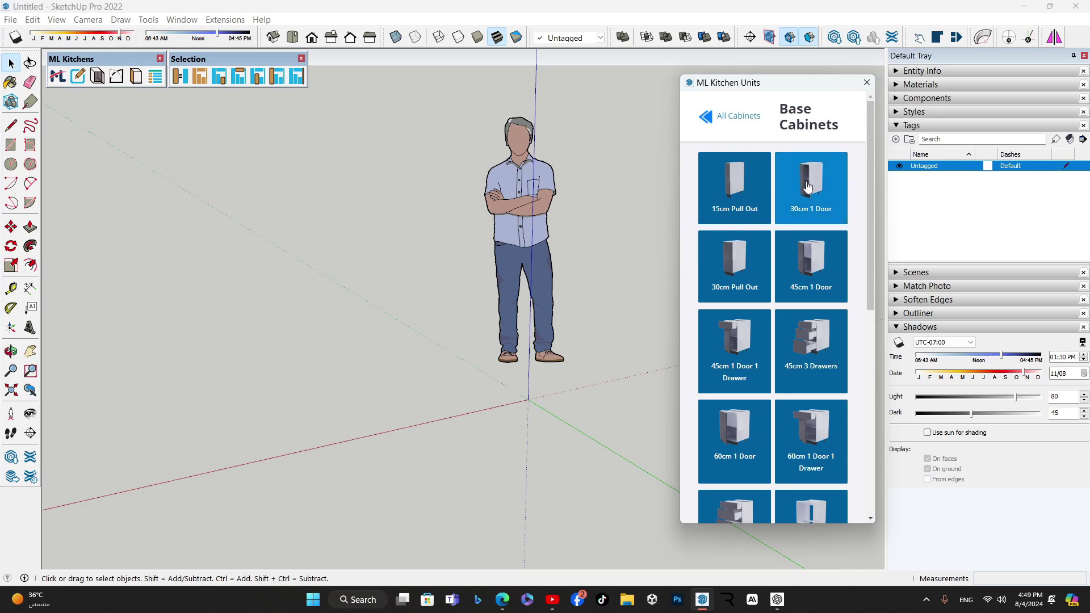
{"action": "left_click_drag", "start_coordinate": [873, 191], "coordinate": [873, 199]}
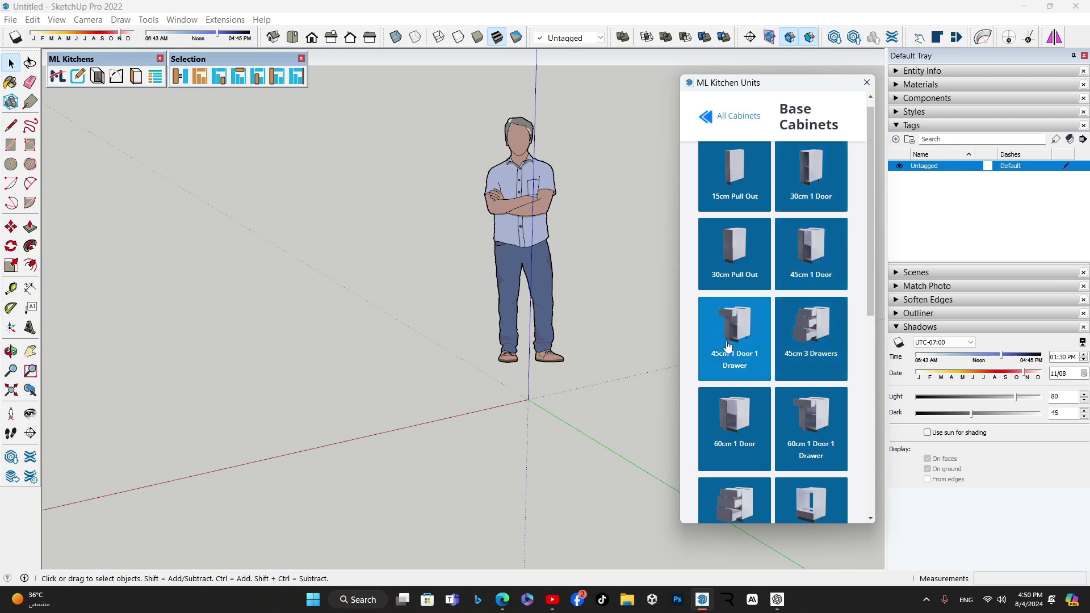
{"action": "scroll", "coordinate": [732, 340], "scroll_direction": "down", "scroll_amount": 5}
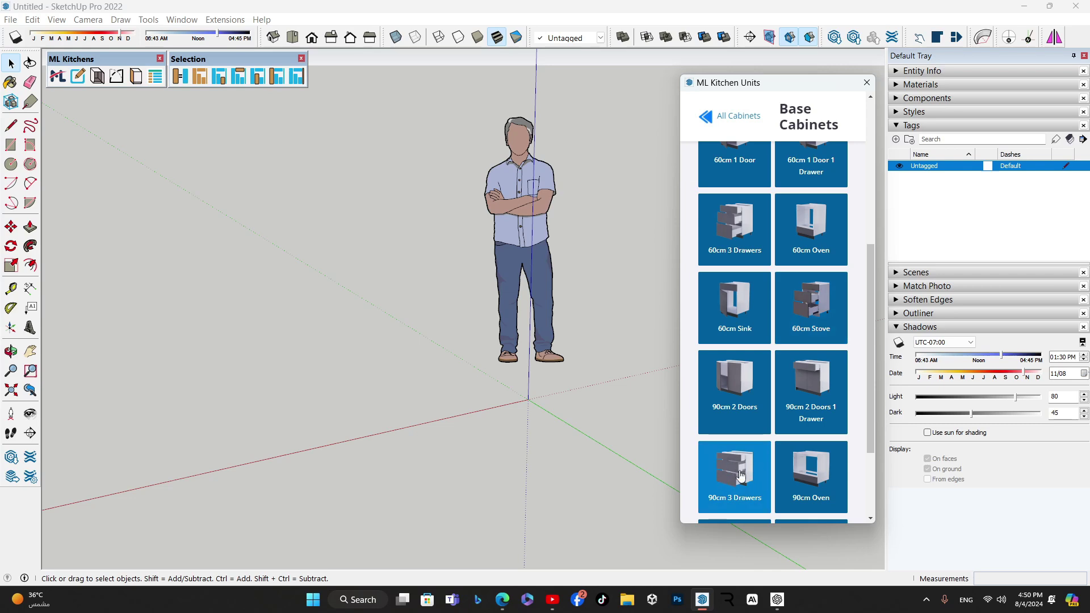
{"action": "scroll", "coordinate": [741, 460], "scroll_direction": "down", "scroll_amount": 3}
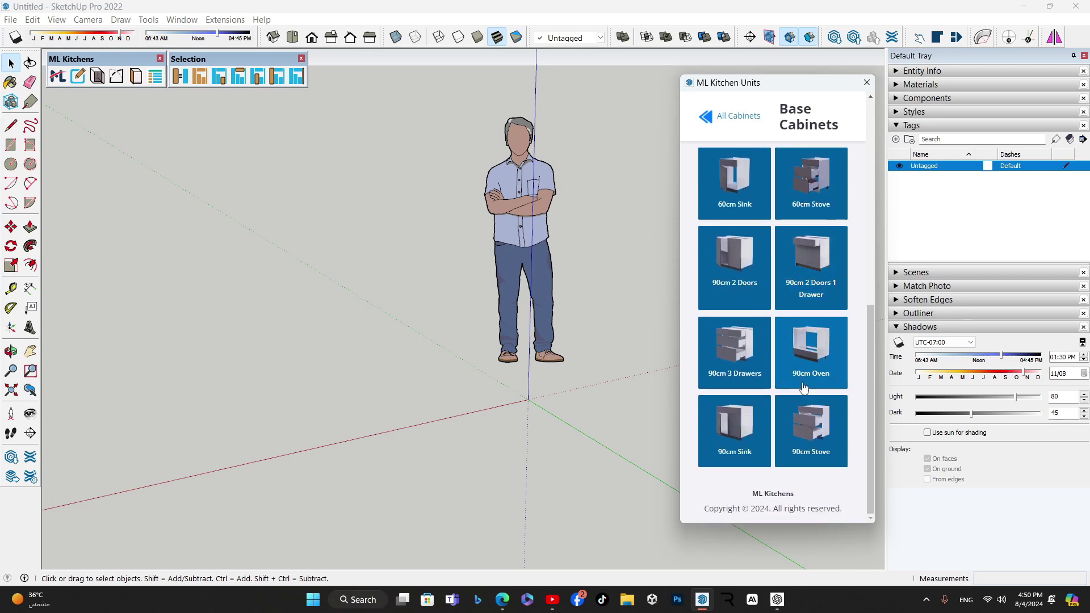
{"action": "left_click", "coordinate": [826, 352]}
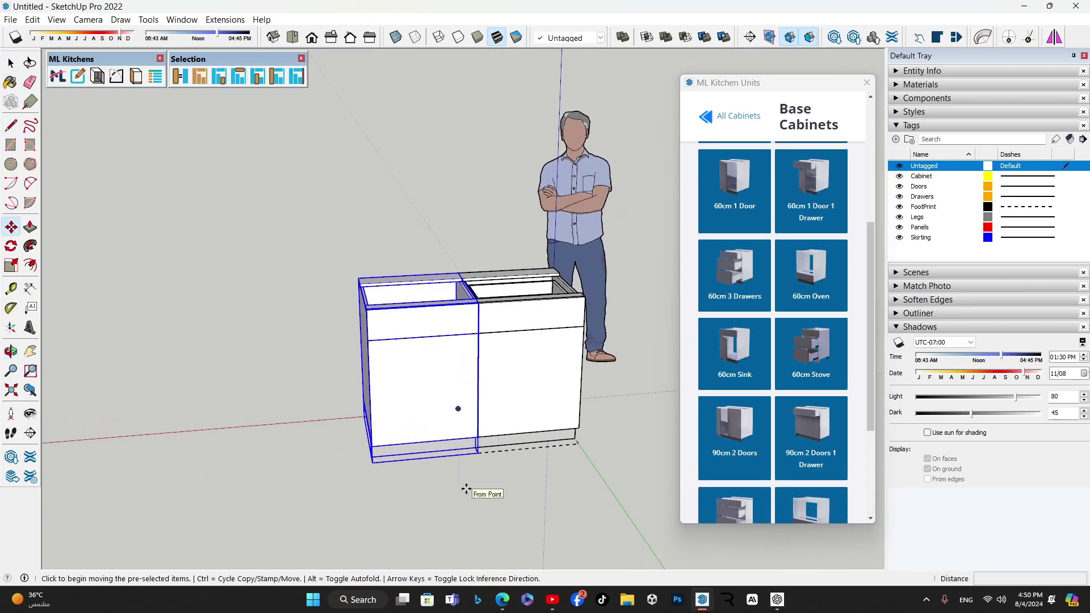
Step: Select both adjacent cabinets with a single door and open their fronts to show the interiors
{"action": "left_click", "coordinate": [10, 63]}
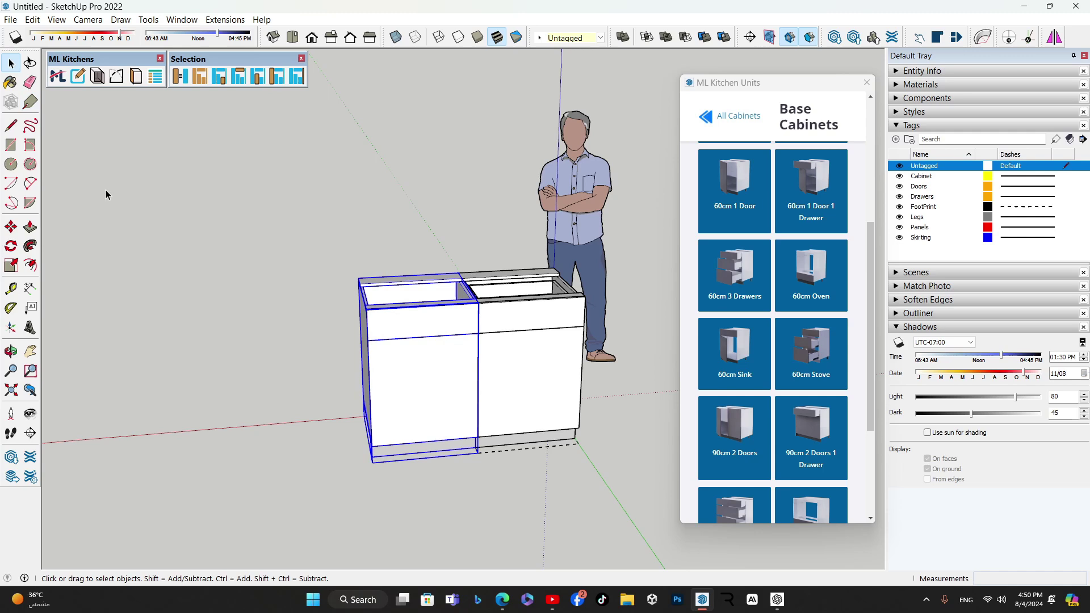
{"action": "left_click", "coordinate": [196, 287]}
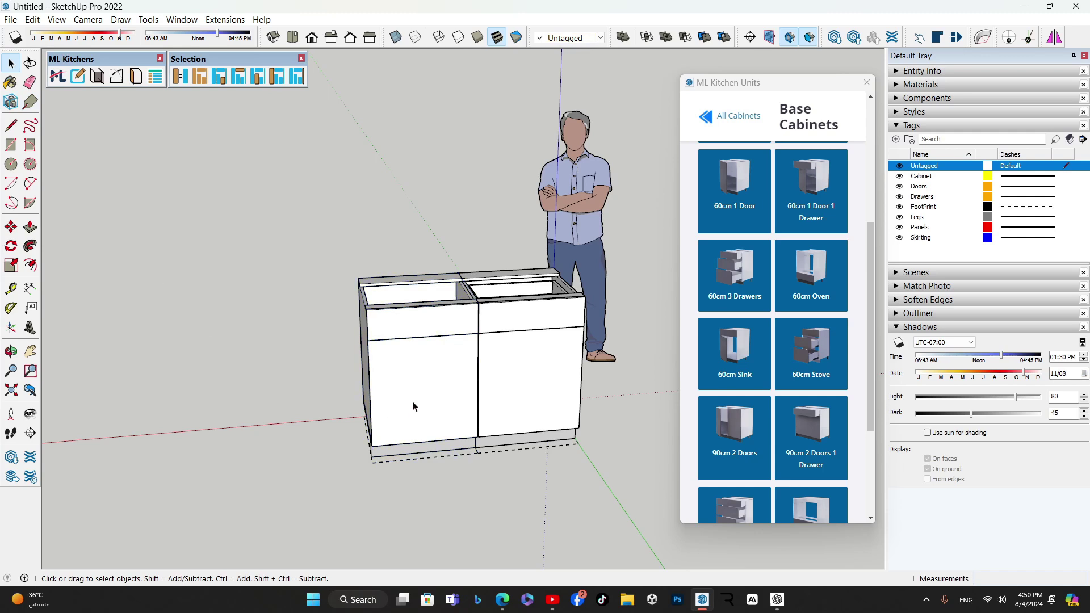
{"action": "left_click", "coordinate": [520, 391]}
{"action": "left_click", "coordinate": [441, 404]}
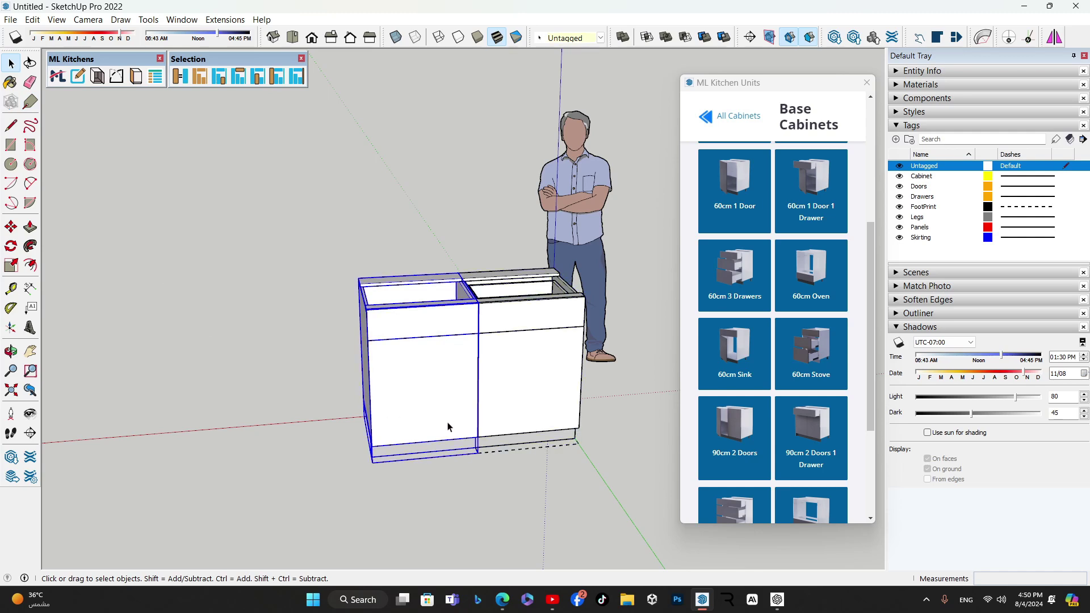
{"action": "left_click_drag", "start_coordinate": [522, 484], "coordinate": [443, 411]}
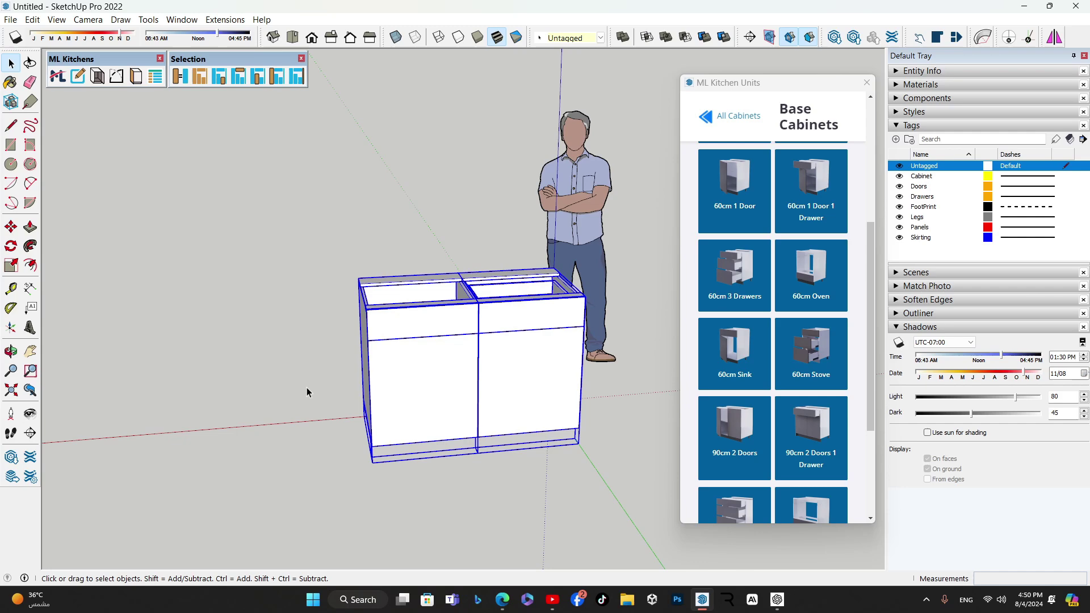
{"action": "left_click", "coordinate": [98, 80]}
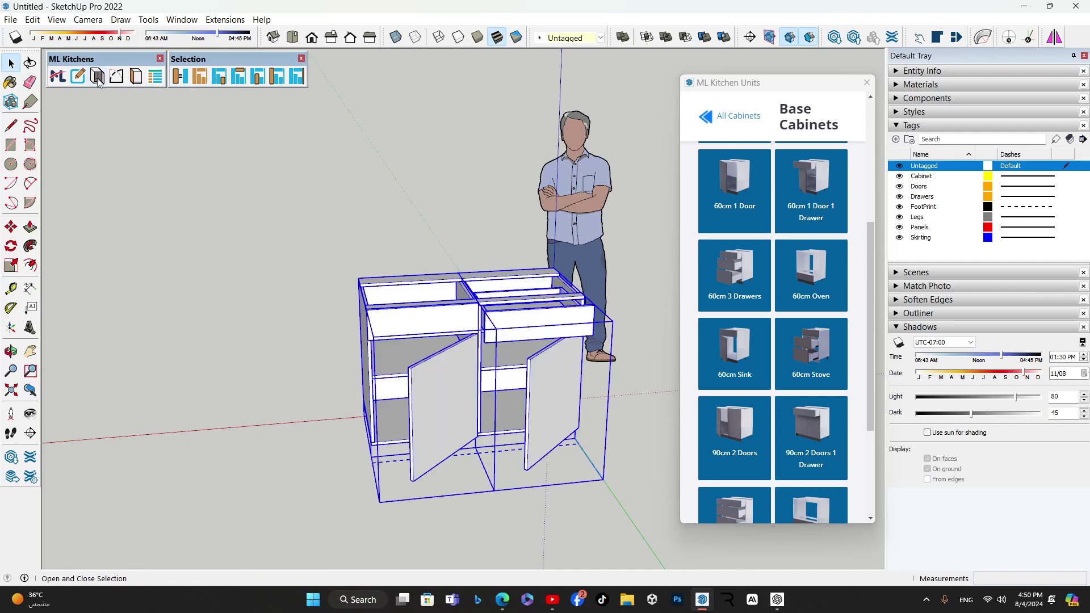
{"action": "middle_click_drag", "start_coordinate": [449, 345], "coordinate": [478, 340]}
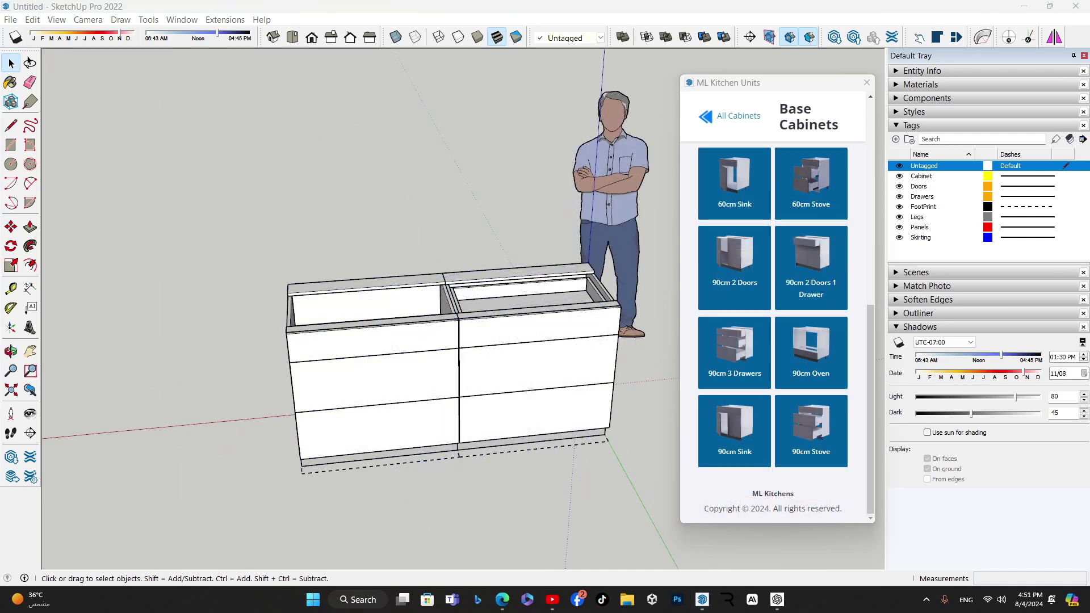
Step: Select both wide three-front base cabinets and open their drawers
{"action": "left_click", "coordinate": [527, 387]}
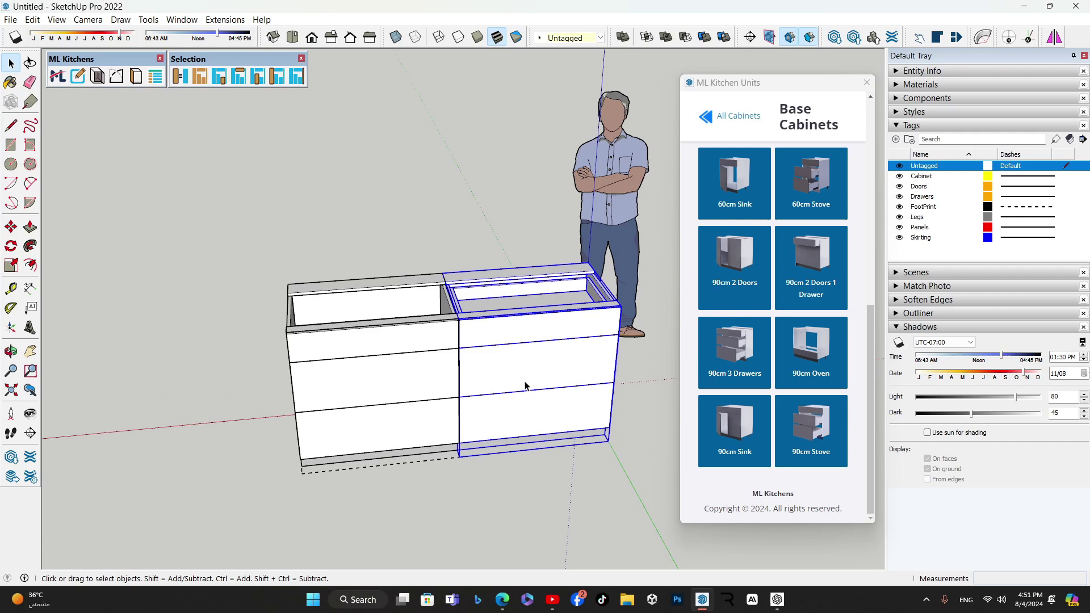
{"action": "left_click", "coordinate": [426, 400]}
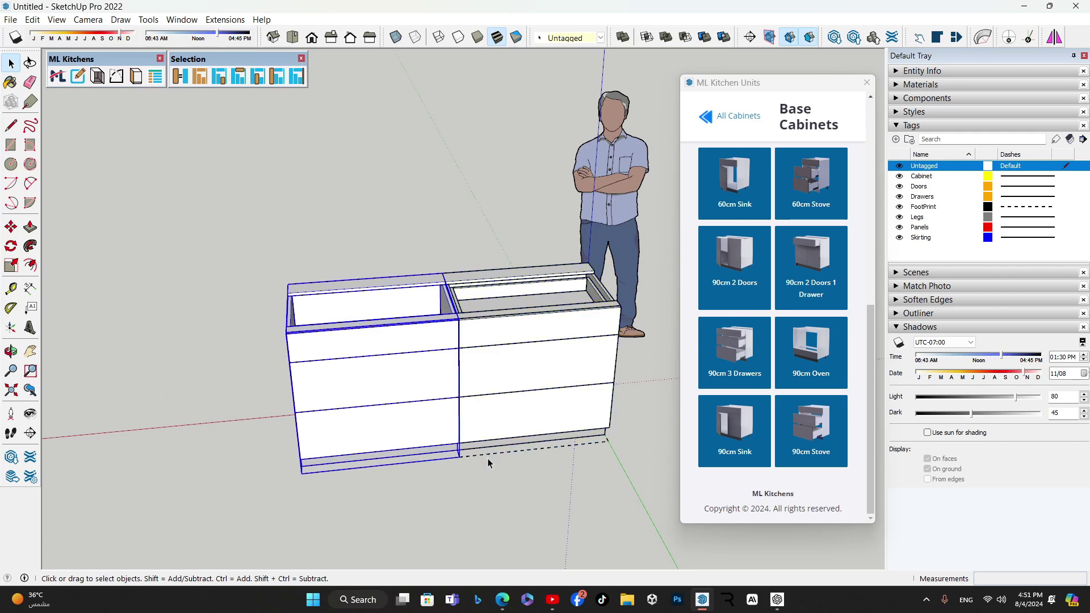
{"action": "left_click_drag", "start_coordinate": [488, 461], "coordinate": [433, 410]}
{"action": "left_click", "coordinate": [97, 76]}
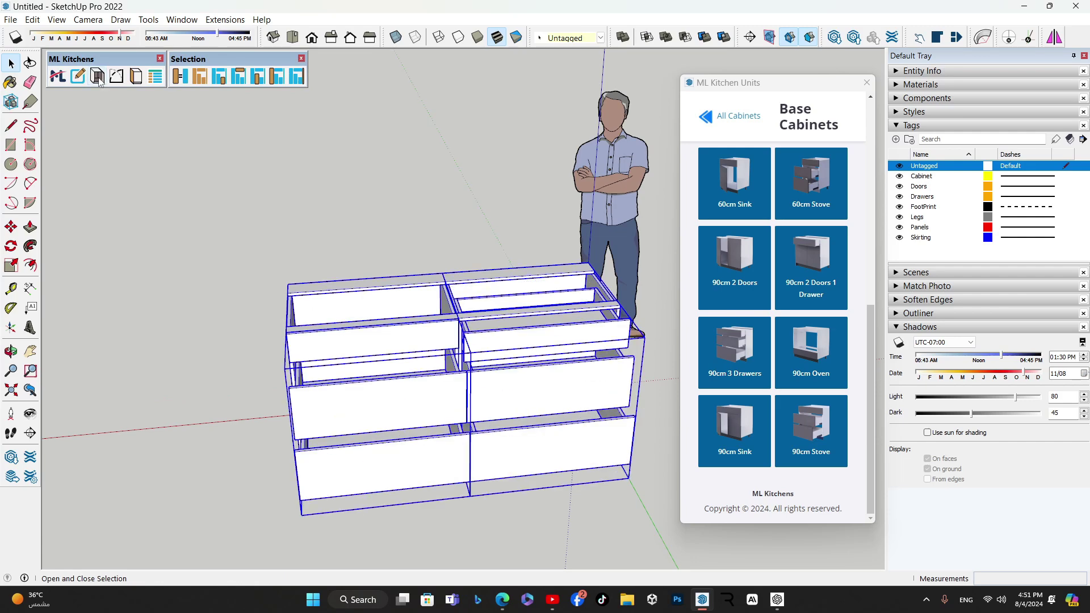
{"action": "middle_click_drag", "start_coordinate": [334, 440], "coordinate": [417, 408]}
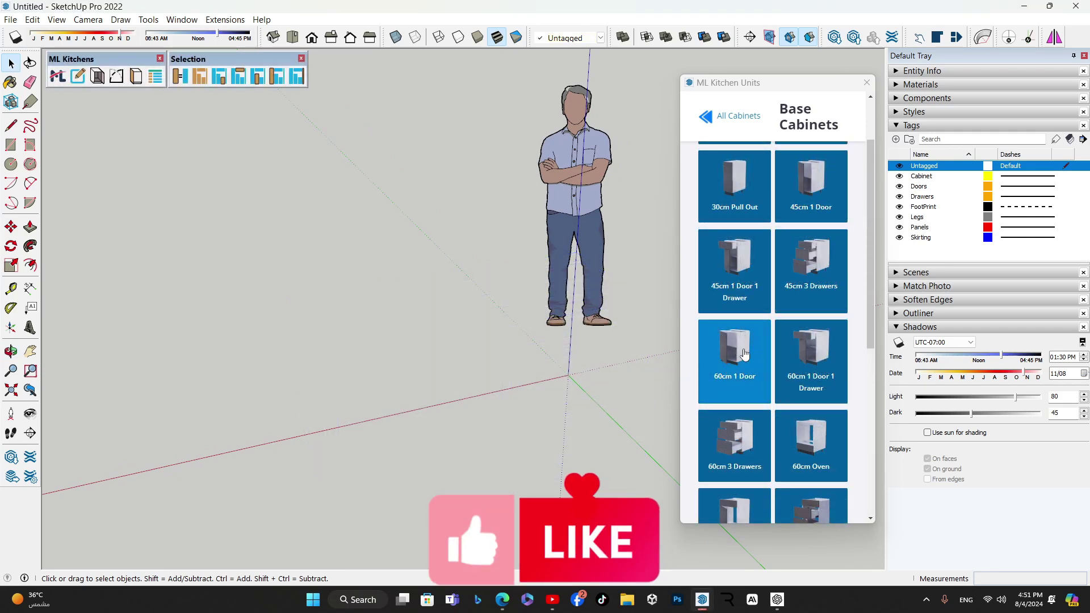
Step: Insert a 60cm 1 Door 1 Drawer base cabinet at the model origin and deselect it
{"action": "left_click", "coordinate": [809, 368]}
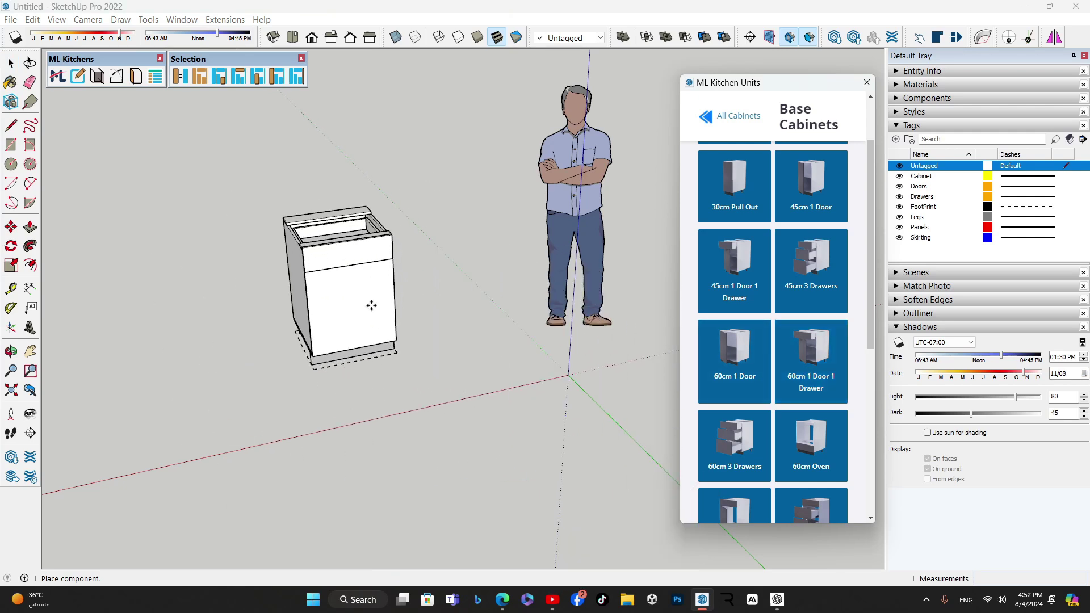
{"action": "left_click", "coordinate": [570, 372]}
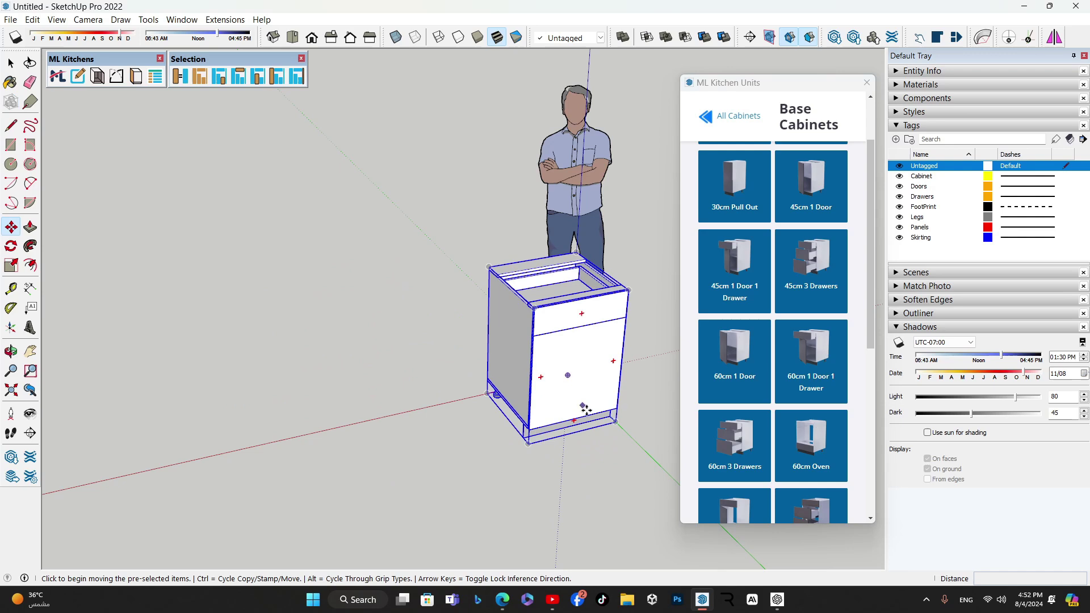
{"action": "middle_click_drag", "start_coordinate": [584, 410], "coordinate": [565, 407]}
{"action": "scroll", "coordinate": [569, 450], "scroll_direction": "up", "scroll_amount": 1}
{"action": "key", "text": "space"}
{"action": "left_click", "coordinate": [573, 453]}
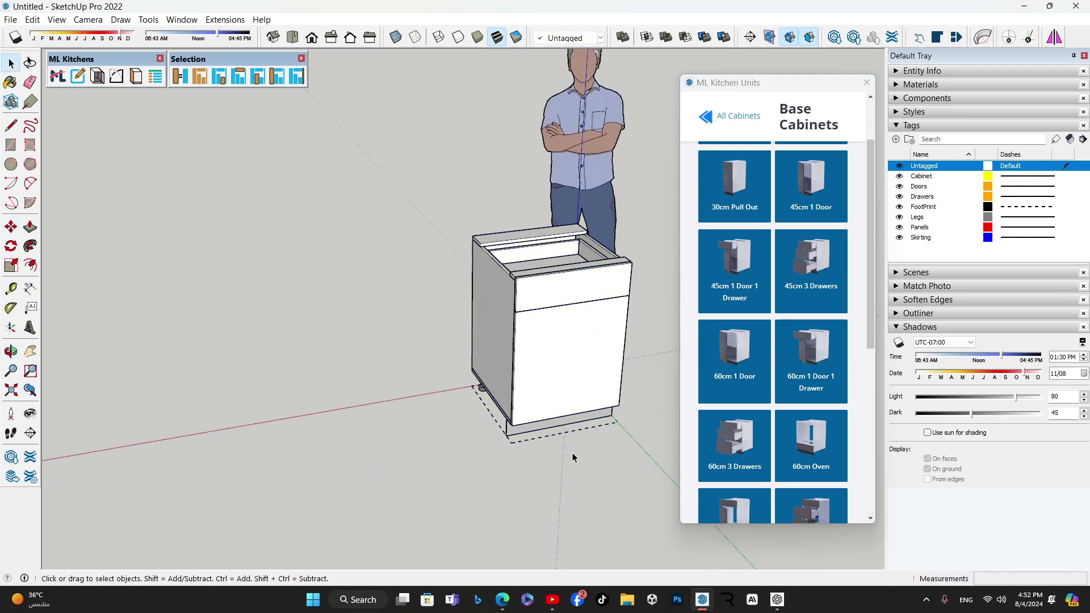
Step: Insert a 60cm 3 Drawers base cabinet flush against the open side of the first cabinet
{"action": "scroll", "coordinate": [570, 434], "scroll_direction": "up", "scroll_amount": 2}
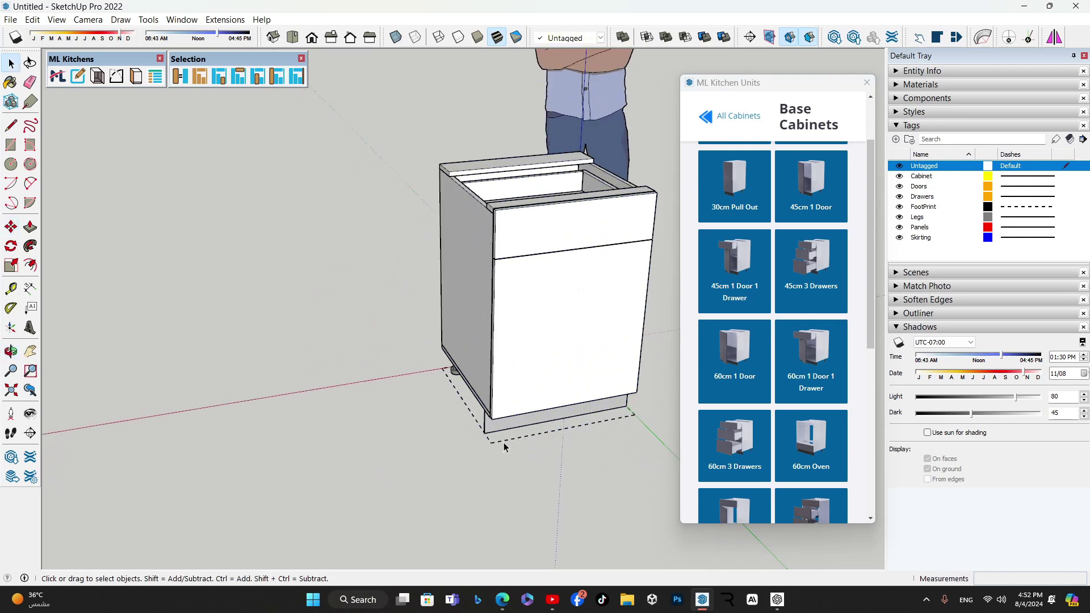
{"action": "left_click", "coordinate": [742, 373]}
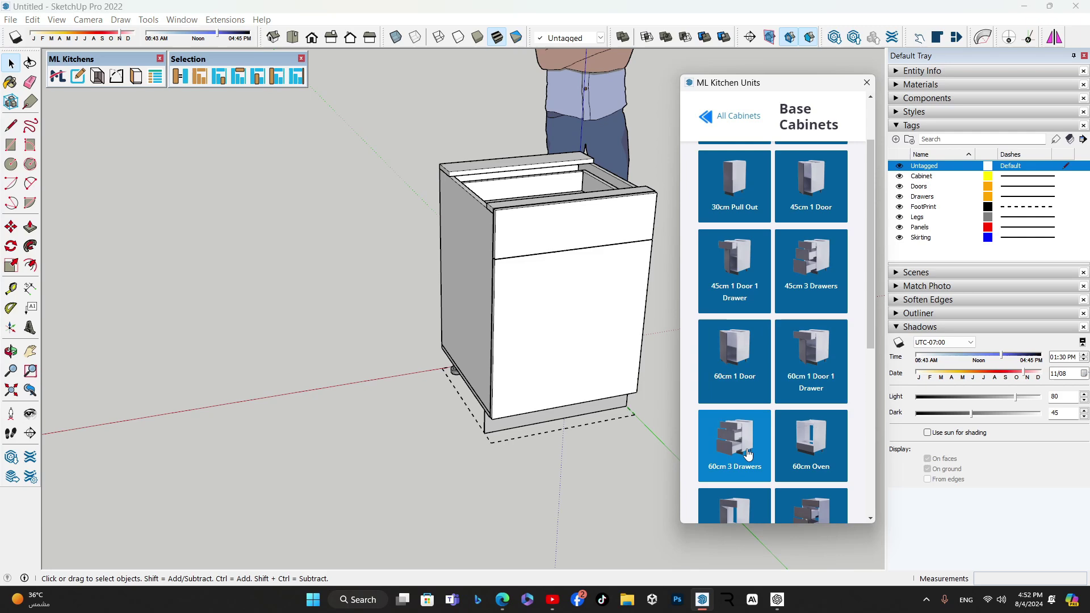
{"action": "left_click", "coordinate": [439, 370]}
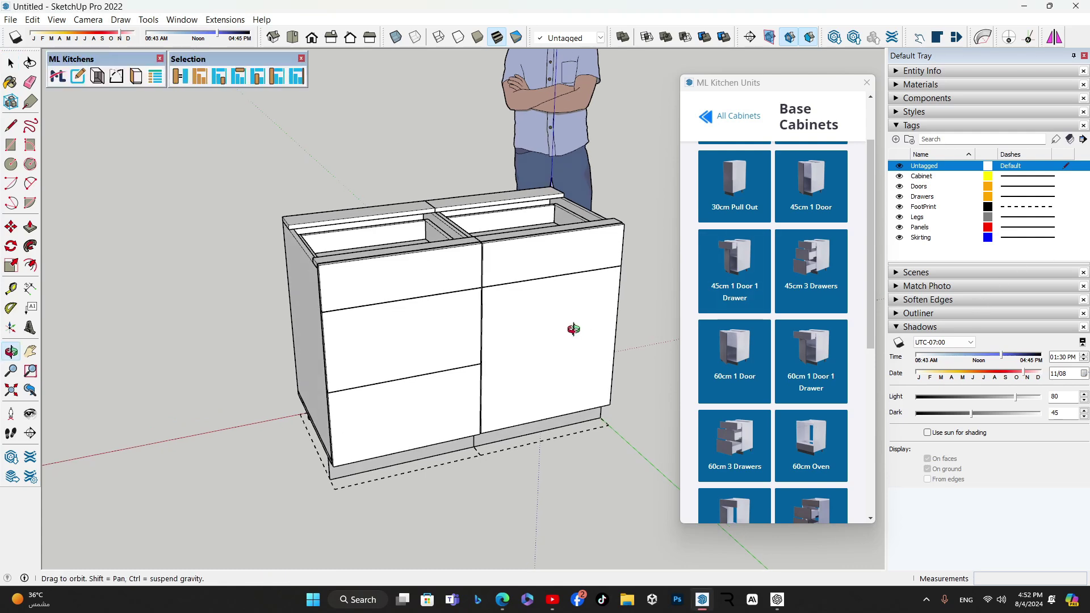
{"action": "scroll", "coordinate": [585, 341], "scroll_direction": "up", "scroll_amount": 2}
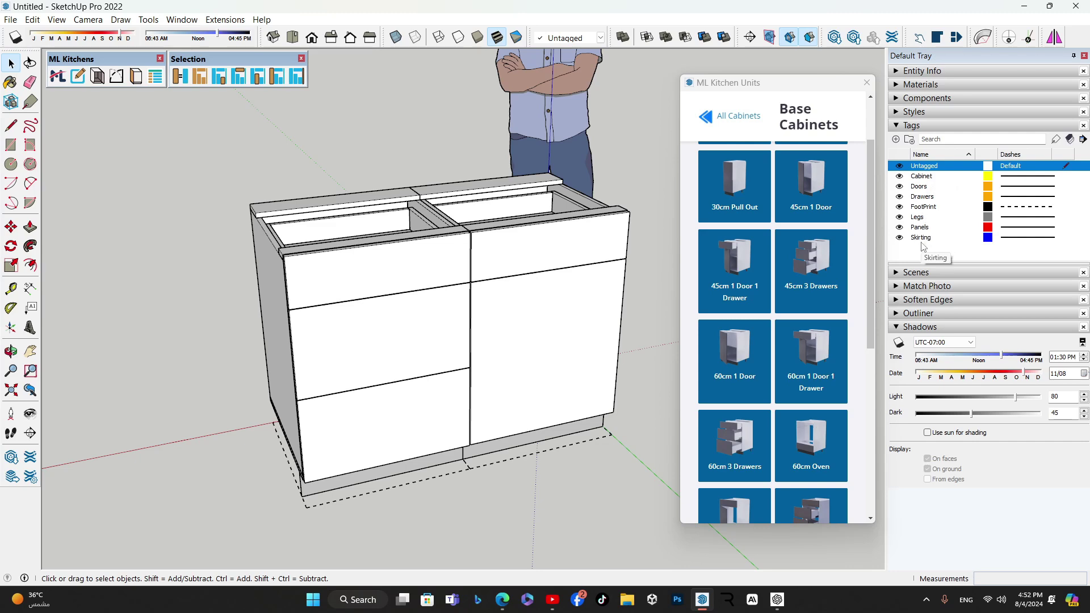
Step: Check which cabinet parts the FootPrint, Skirting, Panels and Legs tags control by toggling their visibility
{"action": "left_click", "coordinate": [899, 207]}
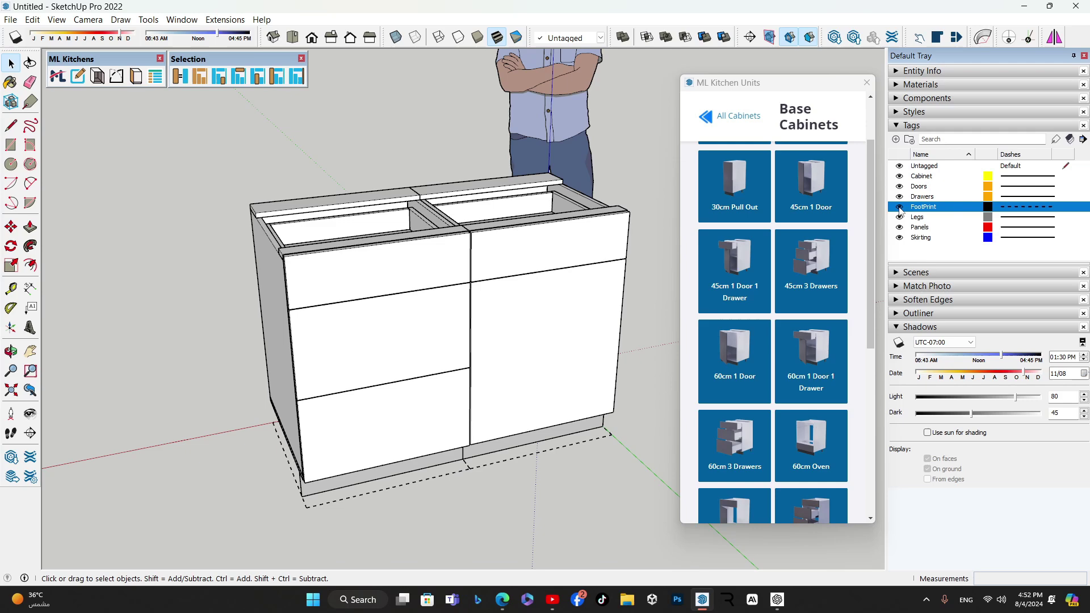
{"action": "left_click", "coordinate": [900, 238]}
{"action": "left_click", "coordinate": [901, 238]}
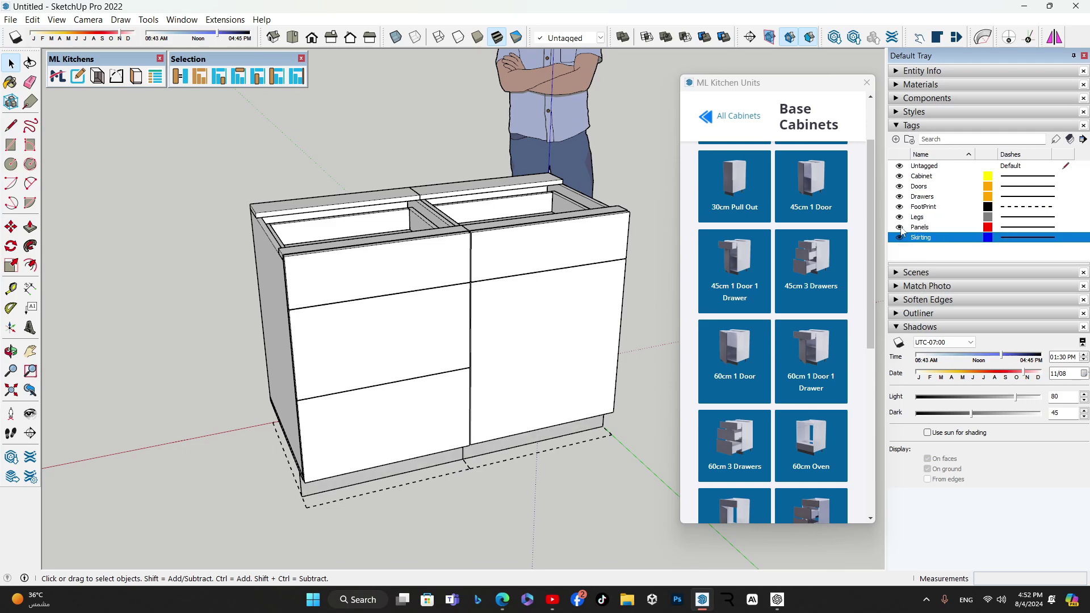
{"action": "left_click", "coordinate": [900, 229]}
{"action": "left_click", "coordinate": [900, 228]}
{"action": "middle_click_drag", "start_coordinate": [521, 318], "coordinate": [605, 214]}
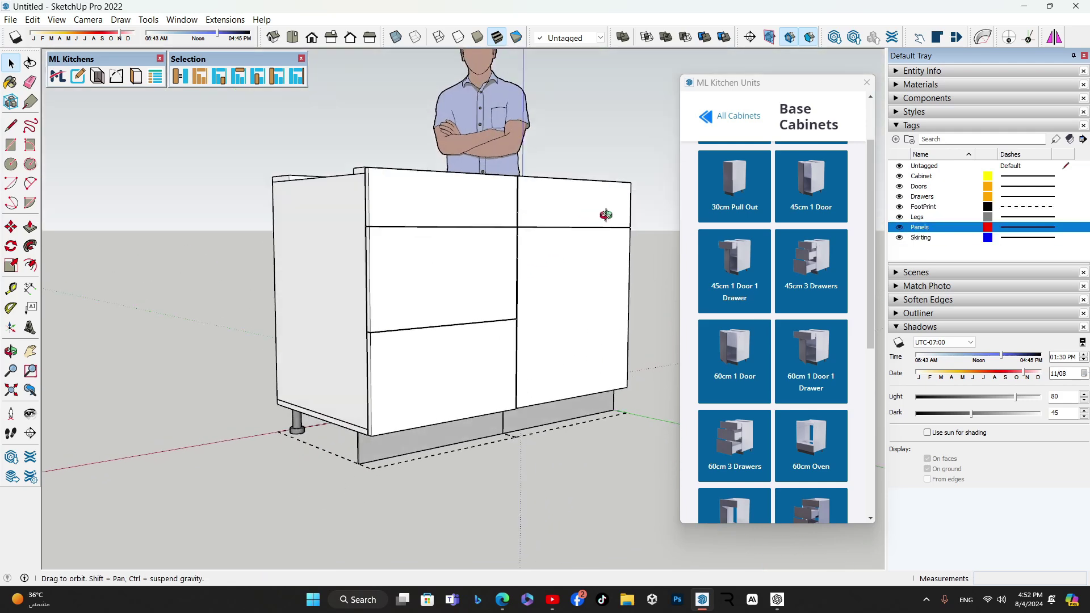
{"action": "left_click", "coordinate": [900, 218]}
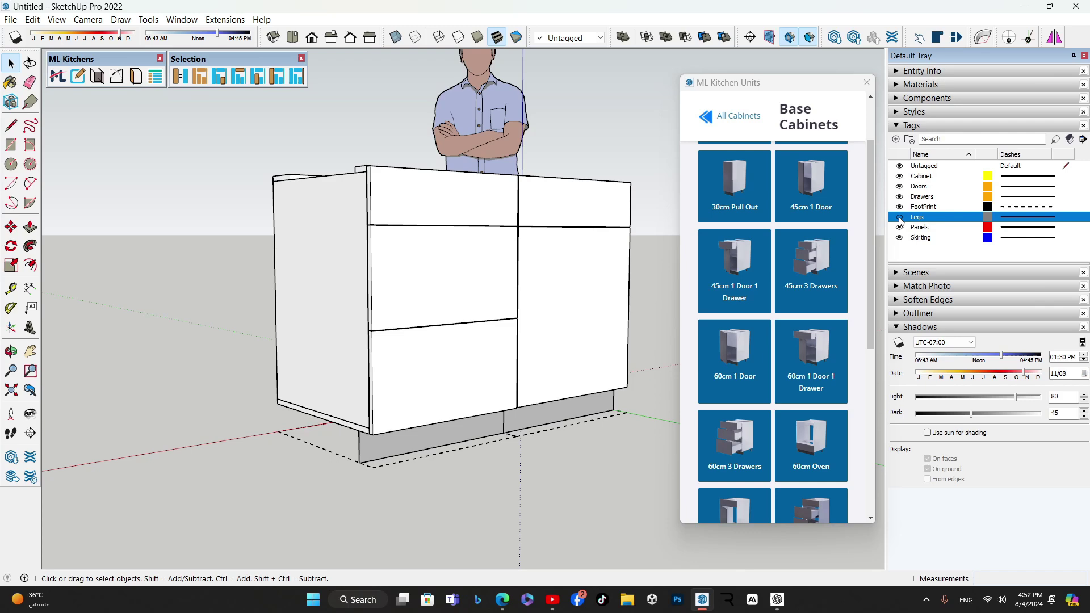
{"action": "middle_click_drag", "start_coordinate": [456, 308], "coordinate": [473, 375]}
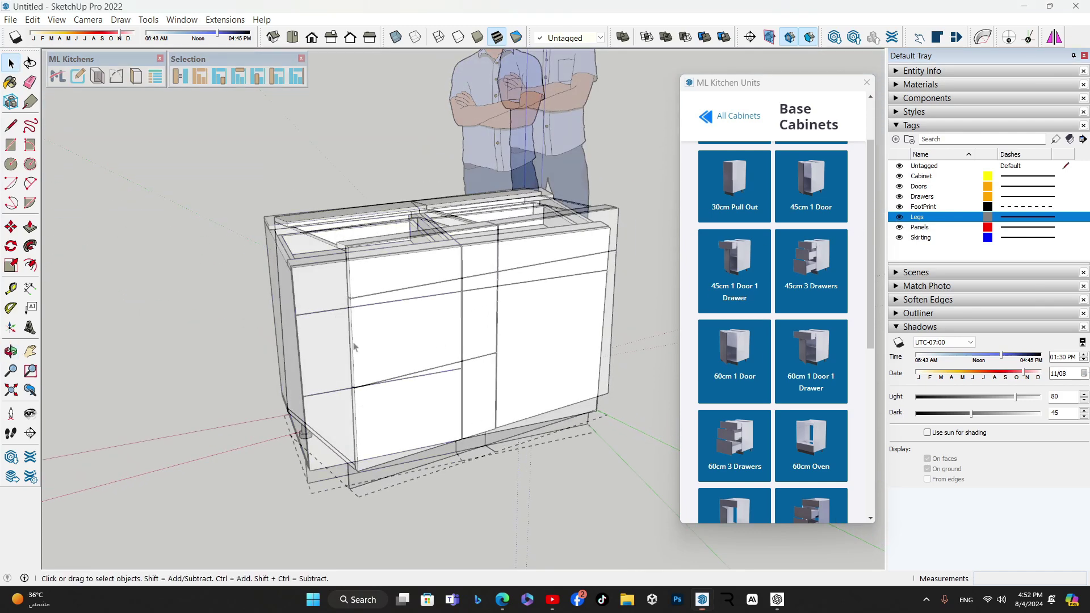
Step: Open the three-front cabinet for editing and choose the plain grey finish material
{"action": "left_click", "coordinate": [352, 346]}
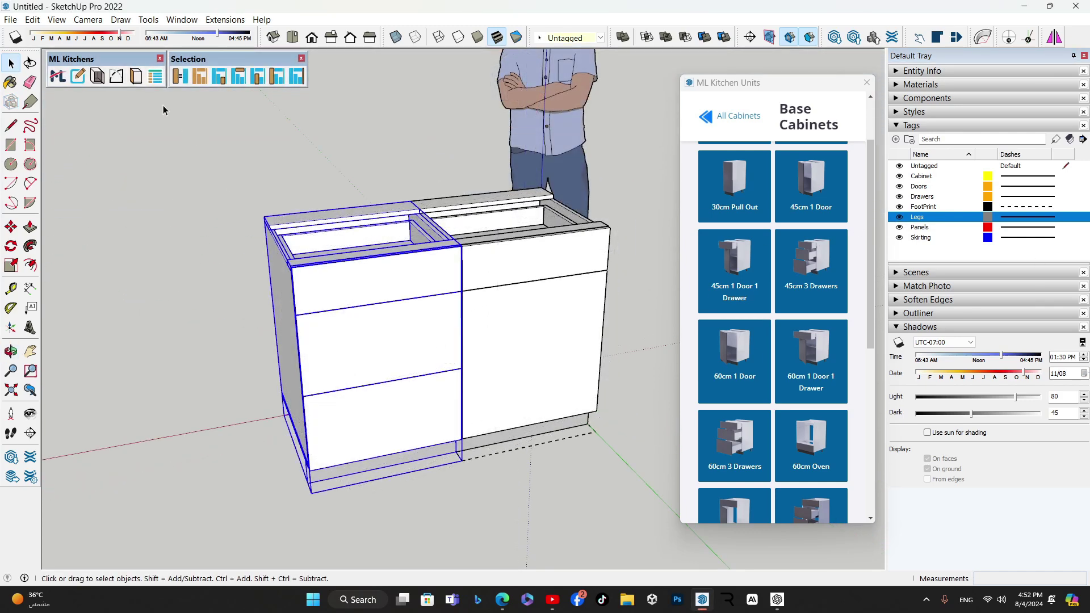
{"action": "left_click", "coordinate": [78, 76]}
{"action": "left_click_drag", "start_coordinate": [309, 117], "coordinate": [155, 113]}
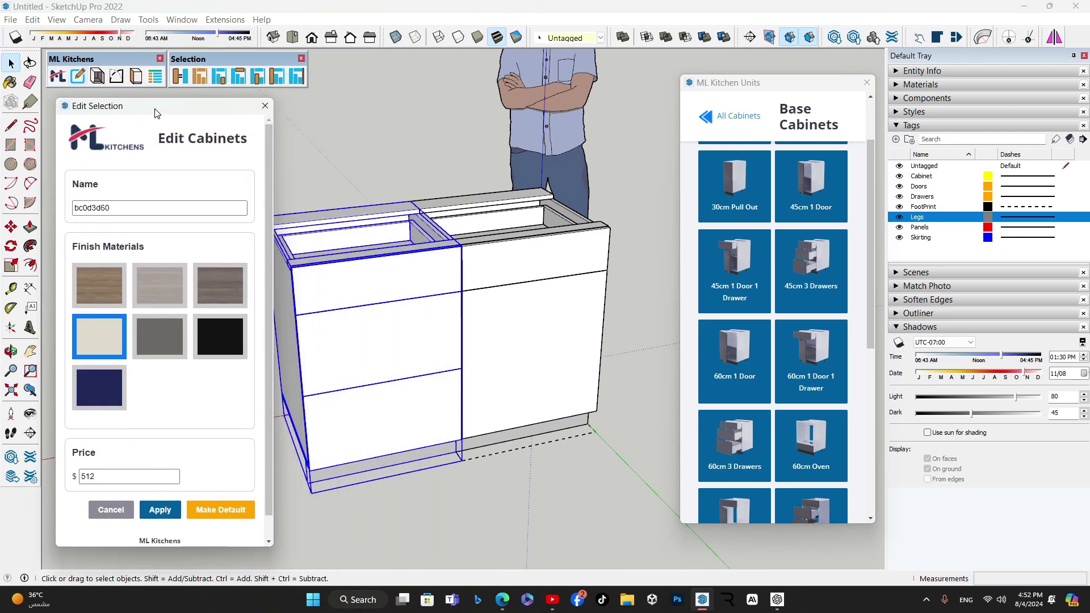
{"action": "left_click", "coordinate": [160, 334]}
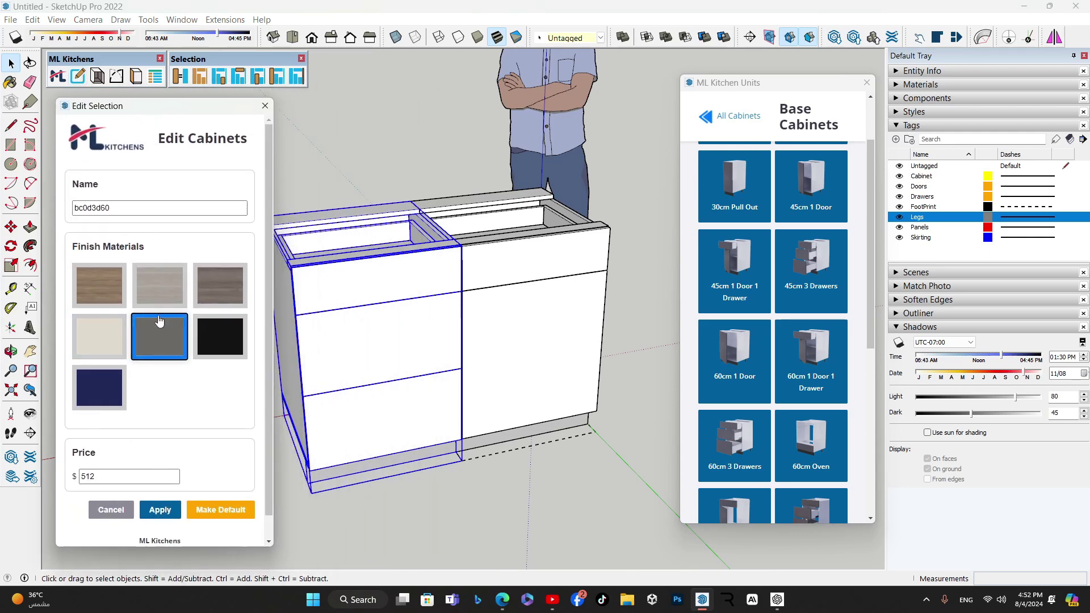
Step: Name the cabinet "base cabinet stove 60" and set its price to $540
{"action": "double_click", "coordinate": [141, 207]}
{"action": "type", "text": "ba"}
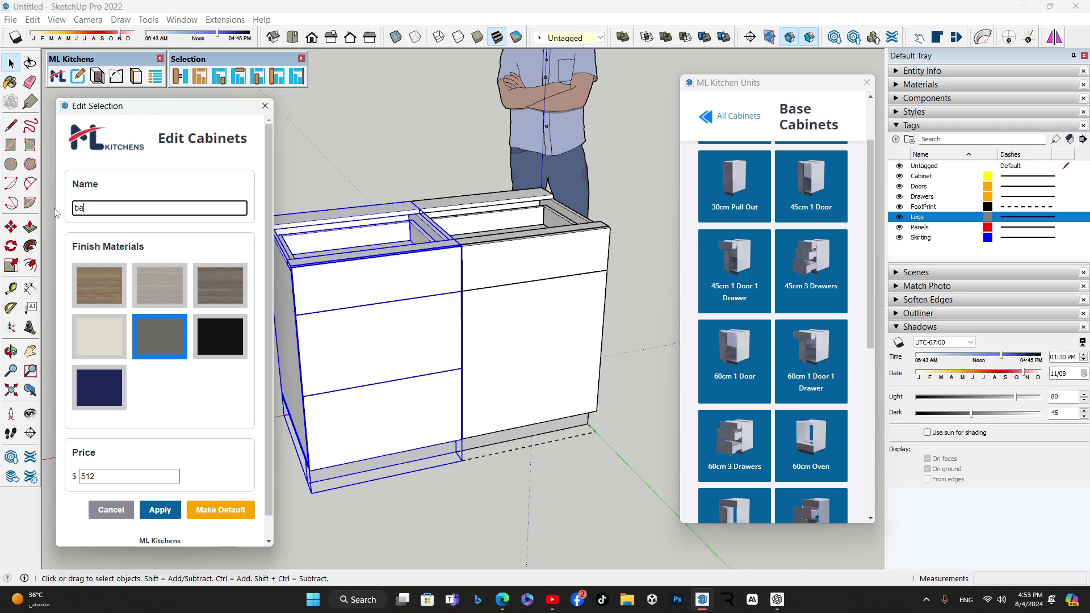
{"action": "type", "text": "se cabinet stove 60"}
{"action": "double_click", "coordinate": [117, 476]}
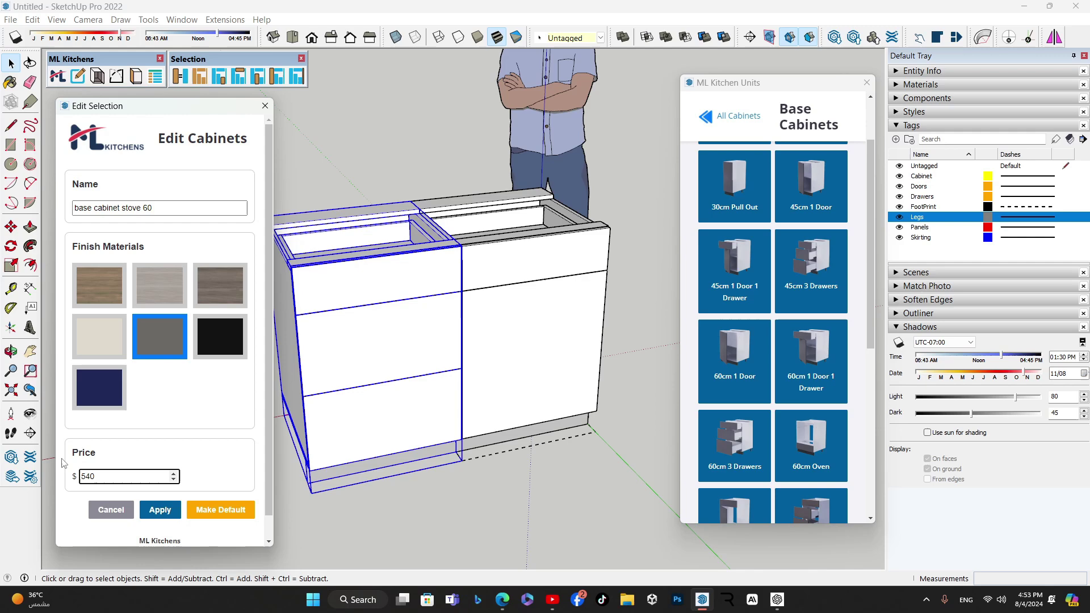
Step: Apply the edited name, grey finish and price to the three-drawer cabinet, close its editor and open the cabinet list
{"action": "left_click", "coordinate": [159, 511]}
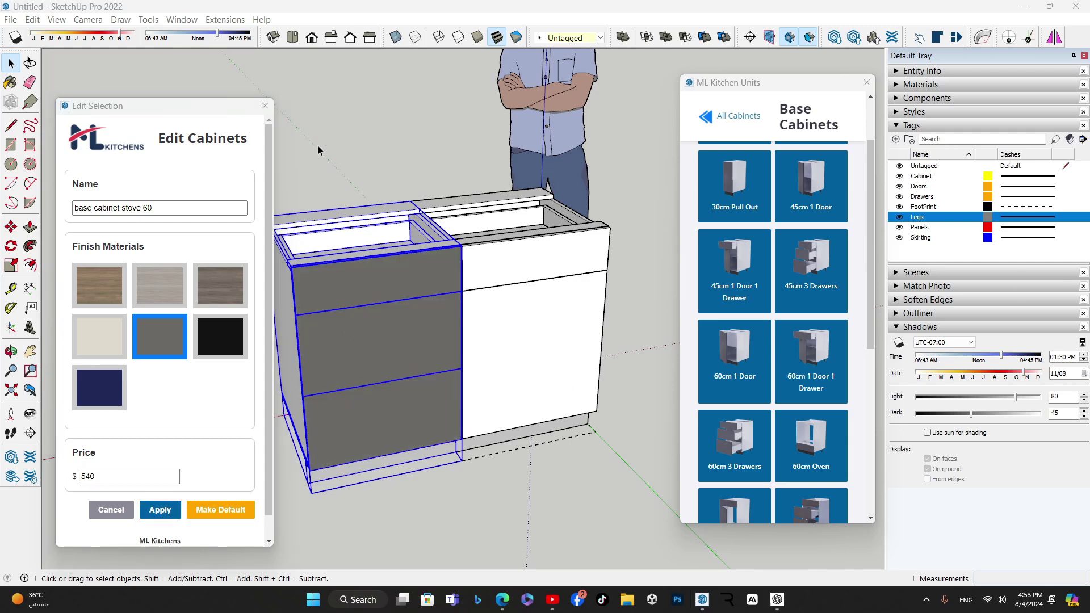
{"action": "left_click", "coordinate": [264, 106]}
{"action": "middle_click_drag", "start_coordinate": [431, 332], "coordinate": [337, 348]}
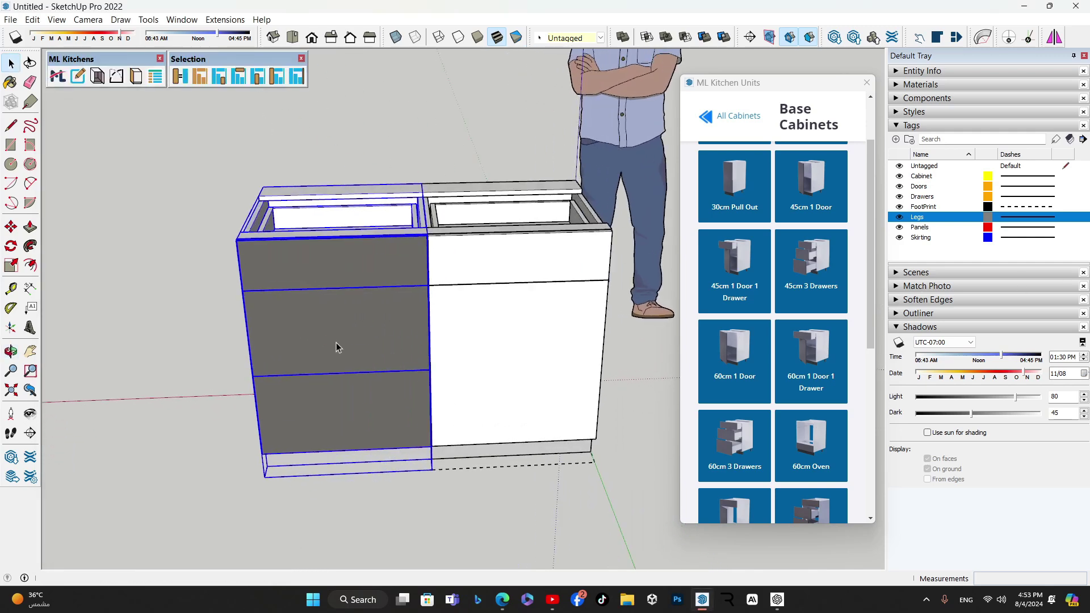
{"action": "left_click", "coordinate": [157, 78]}
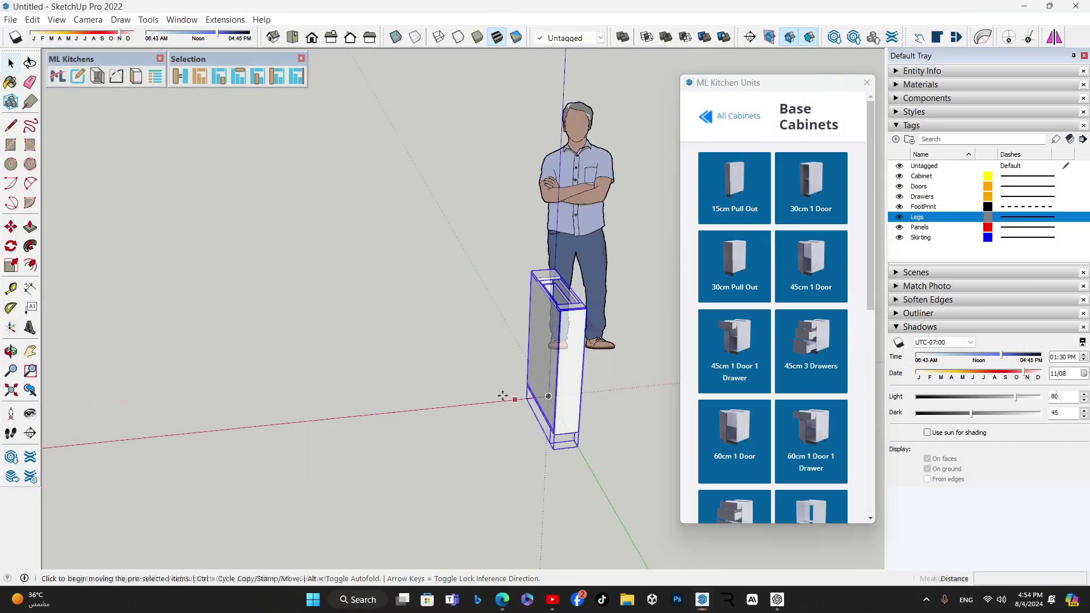
Step: Insert a 30cm 1 Door and a 30cm Pull Out cabinet beside the 15cm unit, moving the pull-out flush against its neighbour
{"action": "middle_click_drag", "start_coordinate": [503, 396], "coordinate": [545, 392]}
{"action": "left_click", "coordinate": [810, 187]}
{"action": "left_click", "coordinate": [525, 391]}
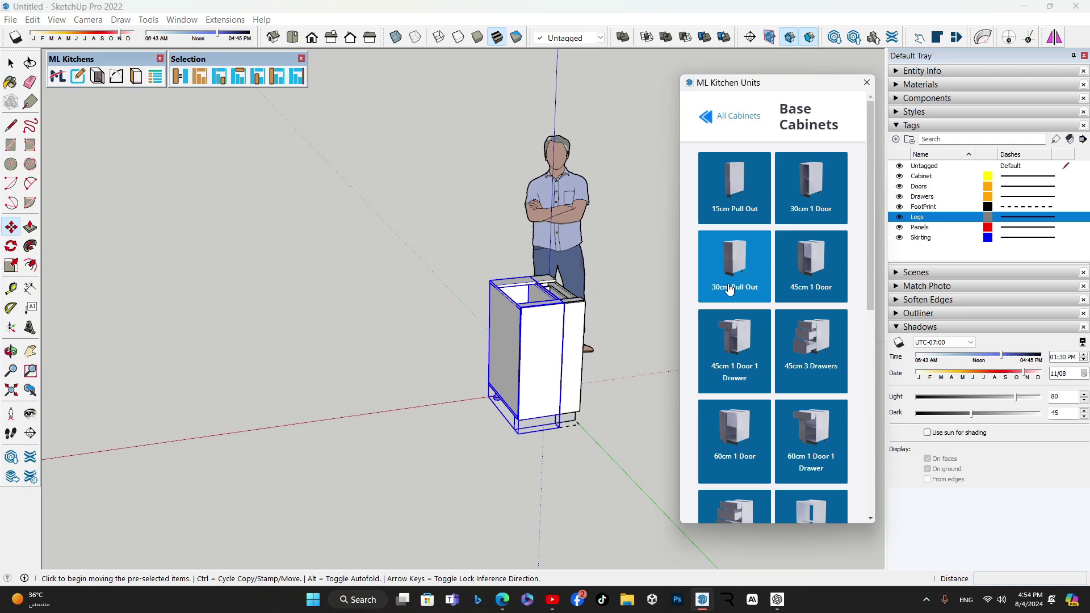
{"action": "left_click", "coordinate": [729, 289]}
{"action": "left_click", "coordinate": [502, 401]}
{"action": "scroll", "coordinate": [497, 419], "scroll_direction": "up", "scroll_amount": 7}
{"action": "left_click", "coordinate": [573, 463]}
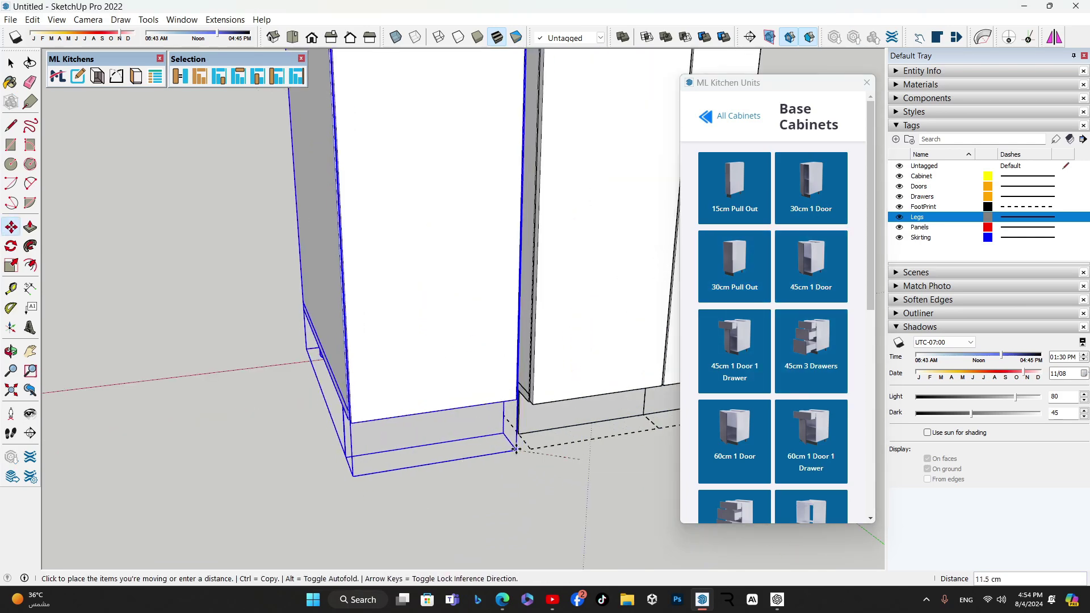
{"action": "left_click", "coordinate": [516, 448]}
{"action": "scroll", "coordinate": [539, 454], "scroll_direction": "down", "scroll_amount": 5}
Step: Extend the run with 45cm 1 Door, 45cm 1 Door 1 Drawer and 45cm 3 Drawers base cabinets at its open end
{"action": "middle_click_drag", "start_coordinate": [539, 454], "coordinate": [596, 440]}
{"action": "left_click", "coordinate": [792, 282]}
{"action": "left_click", "coordinate": [511, 400]}
{"action": "left_click", "coordinate": [740, 362]}
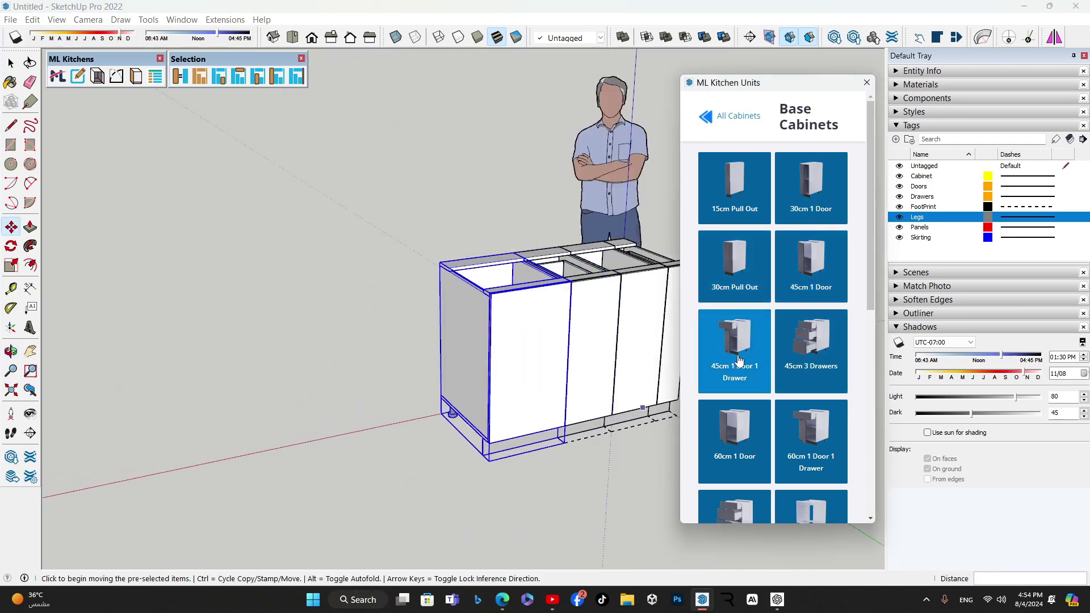
{"action": "left_click", "coordinate": [442, 414]}
{"action": "left_click", "coordinate": [795, 359]}
{"action": "left_click", "coordinate": [377, 426]}
Step: Add a 60cm 1 Door and a 60cm 1 Door 1 Drawer base cabinet at the open end of the run
{"action": "scroll", "coordinate": [431, 445], "scroll_direction": "down", "scroll_amount": 3}
{"action": "left_click", "coordinate": [730, 438]}
{"action": "middle_click_drag", "start_coordinate": [431, 448], "coordinate": [525, 451]}
{"action": "left_click", "coordinate": [407, 403]}
{"action": "left_click", "coordinate": [825, 453]}
{"action": "left_click", "coordinate": [324, 421]}
Step: Place a 60cm 3 Drawers cabinet and a 60cm Oven cabinet consecutively at the open end of the run
{"action": "scroll", "coordinate": [467, 465], "scroll_direction": "down", "scroll_amount": 2}
{"action": "scroll", "coordinate": [733, 411], "scroll_direction": "down", "scroll_amount": 2}
{"action": "left_click", "coordinate": [731, 405]}
{"action": "left_click", "coordinate": [346, 391]}
{"action": "scroll", "coordinate": [463, 406], "scroll_direction": "up", "scroll_amount": 4}
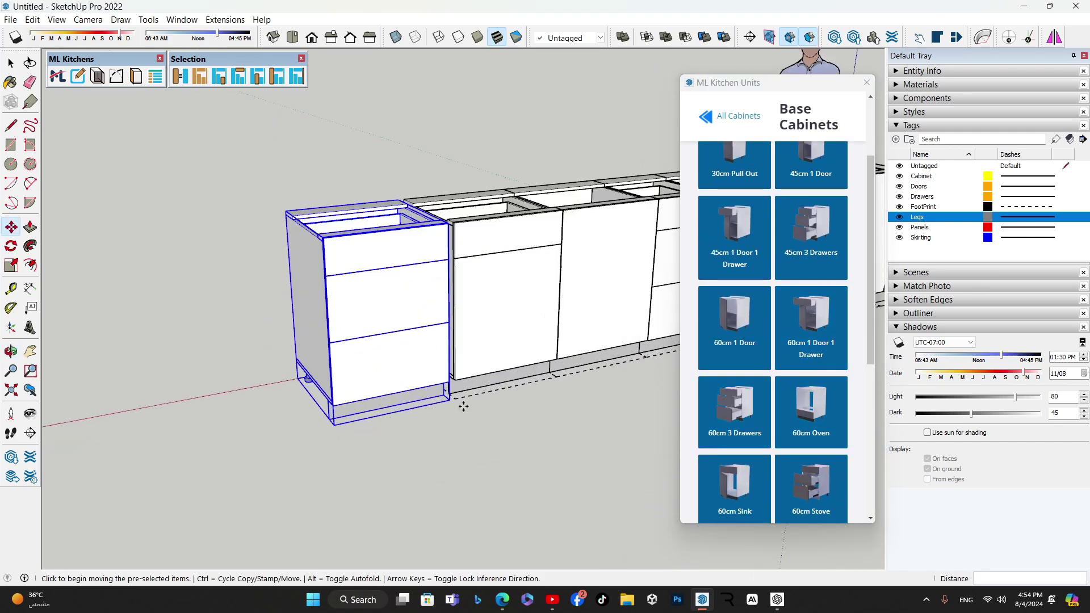
{"action": "scroll", "coordinate": [469, 419], "scroll_direction": "down", "scroll_amount": 4}
{"action": "middle_click_drag", "start_coordinate": [397, 448], "coordinate": [525, 420]}
{"action": "scroll", "coordinate": [786, 392], "scroll_direction": "down", "scroll_amount": 1}
{"action": "left_click", "coordinate": [783, 372]}
{"action": "left_click", "coordinate": [457, 365]}
Step: Place a 60cm Sink cabinet beside the oven unit and a 60cm Stove cabinet beside the sink unit
{"action": "scroll", "coordinate": [738, 417], "scroll_direction": "down", "scroll_amount": 2}
{"action": "left_click", "coordinate": [742, 342]}
{"action": "left_click", "coordinate": [289, 409]}
{"action": "scroll", "coordinate": [421, 453], "scroll_direction": "down", "scroll_amount": 2}
{"action": "left_click", "coordinate": [501, 420]}
{"action": "key", "text": "Escape"}
{"action": "left_click", "coordinate": [815, 319]}
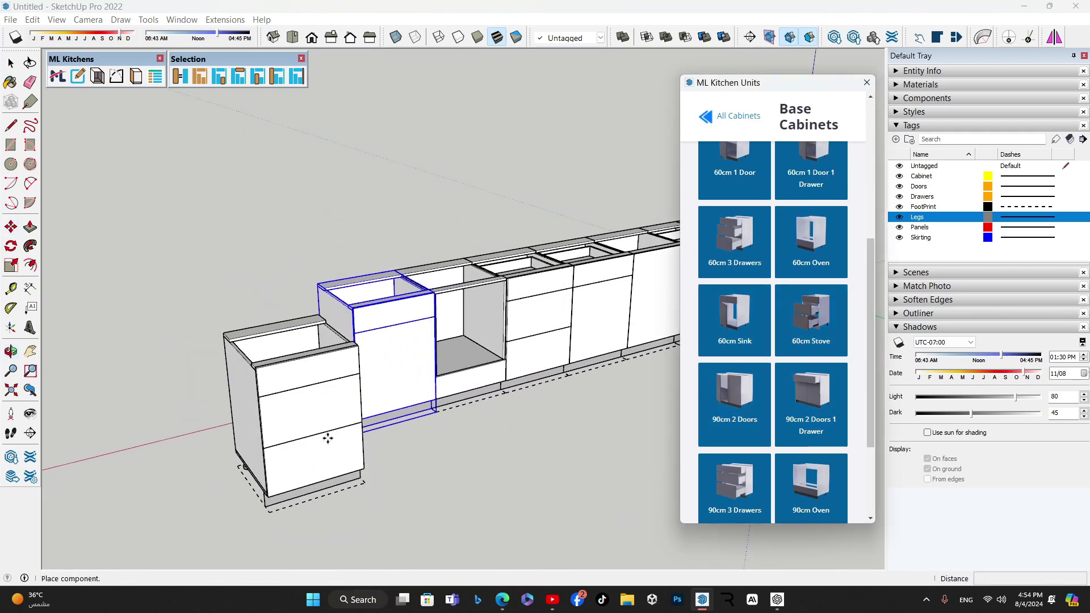
{"action": "left_click", "coordinate": [325, 399]}
Step: Insert a 90cm 2 Doors and a 90cm 2 Doors 1 Drawer cabinet beside the 60cm stove unit
{"action": "middle_click_drag", "start_coordinate": [432, 478], "coordinate": [629, 436], "text": "shift"}
{"action": "left_click", "coordinate": [749, 408]}
{"action": "left_click", "coordinate": [416, 366]}
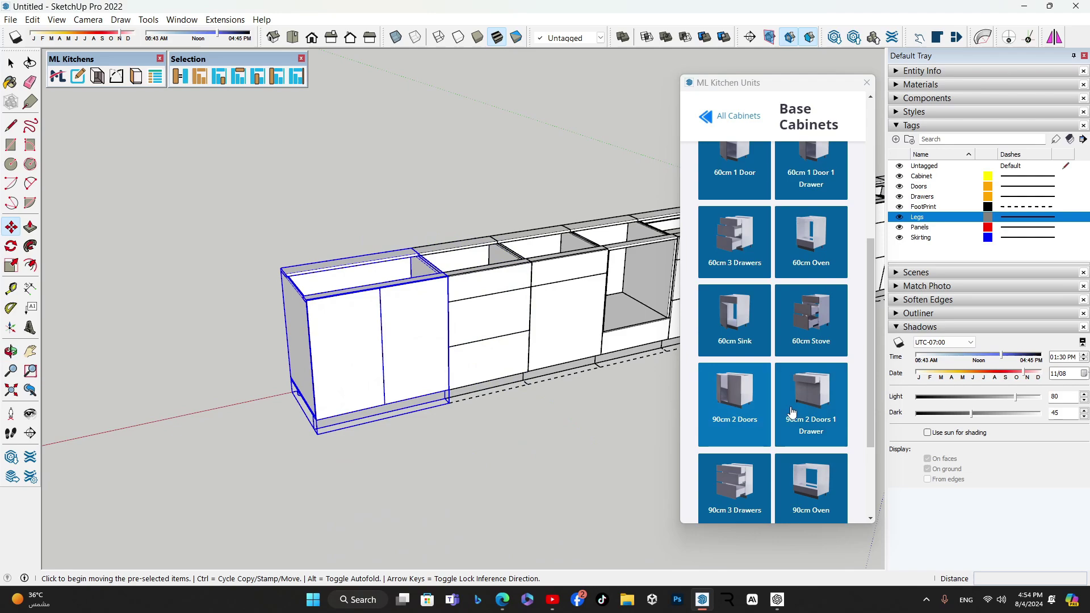
{"action": "left_click", "coordinate": [795, 414]}
{"action": "left_click", "coordinate": [289, 391]}
Step: Continue the run with a 90cm 3 Drawers cabinet followed by a 90cm Oven cabinet
{"action": "middle_click_drag", "start_coordinate": [364, 454], "coordinate": [406, 457]}
{"action": "middle_click_drag", "start_coordinate": [406, 457], "coordinate": [562, 423], "text": "shift"}
{"action": "left_click", "coordinate": [752, 477]}
{"action": "left_click", "coordinate": [326, 382]}
{"action": "scroll", "coordinate": [758, 432], "scroll_direction": "down", "scroll_amount": 3}
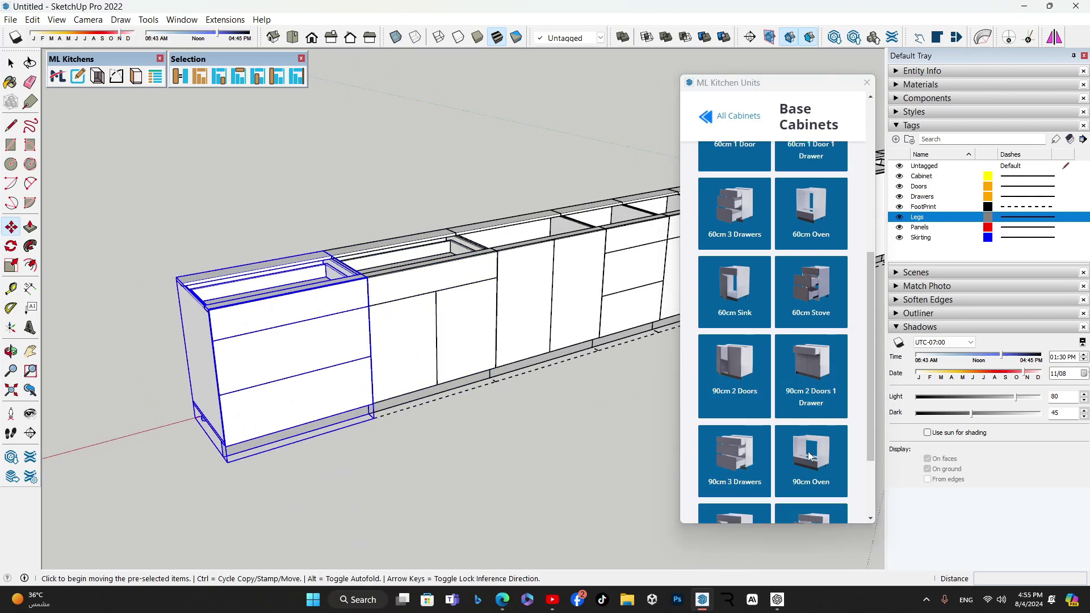
{"action": "middle_click_drag", "start_coordinate": [278, 448], "coordinate": [589, 383]}
{"action": "left_click", "coordinate": [795, 358]}
{"action": "left_click", "coordinate": [480, 356]}
Step: Complete the run with a 90cm Sink and a 90cm Stove cabinet, and close the cabinet library
{"action": "left_click", "coordinate": [735, 432]}
{"action": "left_click", "coordinate": [344, 394]}
{"action": "middle_click_drag", "start_coordinate": [295, 434], "coordinate": [327, 440]}
{"action": "left_click", "coordinate": [807, 434]}
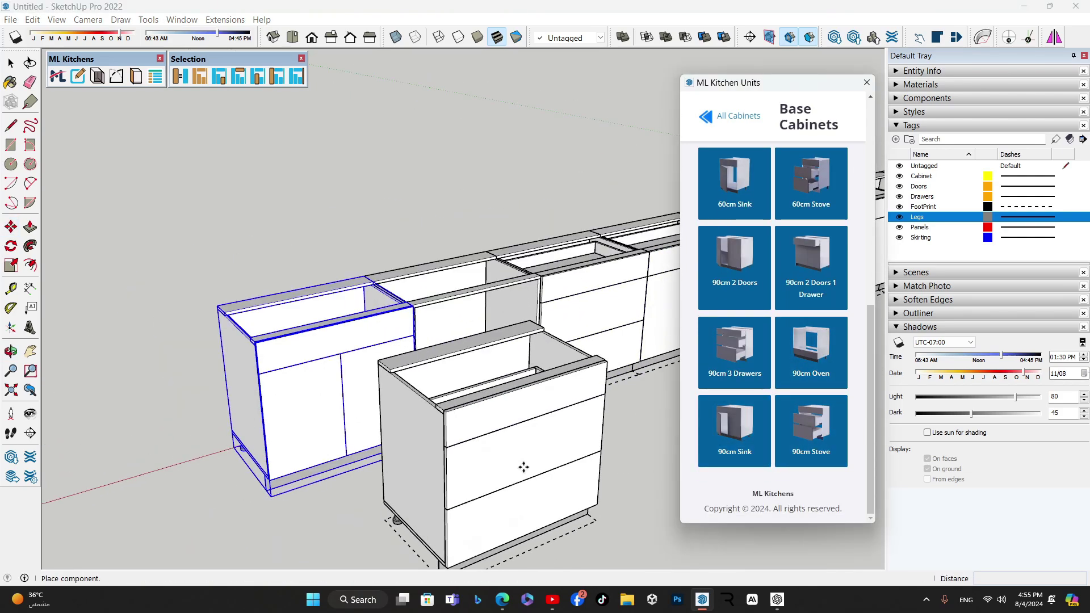
{"action": "middle_click_drag", "start_coordinate": [355, 398], "coordinate": [496, 370], "text": "shift"}
{"action": "left_click", "coordinate": [369, 396]}
{"action": "left_click", "coordinate": [867, 83]}
{"action": "scroll", "coordinate": [713, 309], "scroll_direction": "down", "scroll_amount": 4}
{"action": "mouse_move", "coordinate": [713, 311]}
{"action": "middle_mouse_down"}
{"action": "mouse_move", "coordinate": [516, 346]}
{"action": "mouse_move", "coordinate": [326, 340]}
{"action": "mouse_move", "coordinate": [438, 348]}
{"action": "middle_mouse_up"}
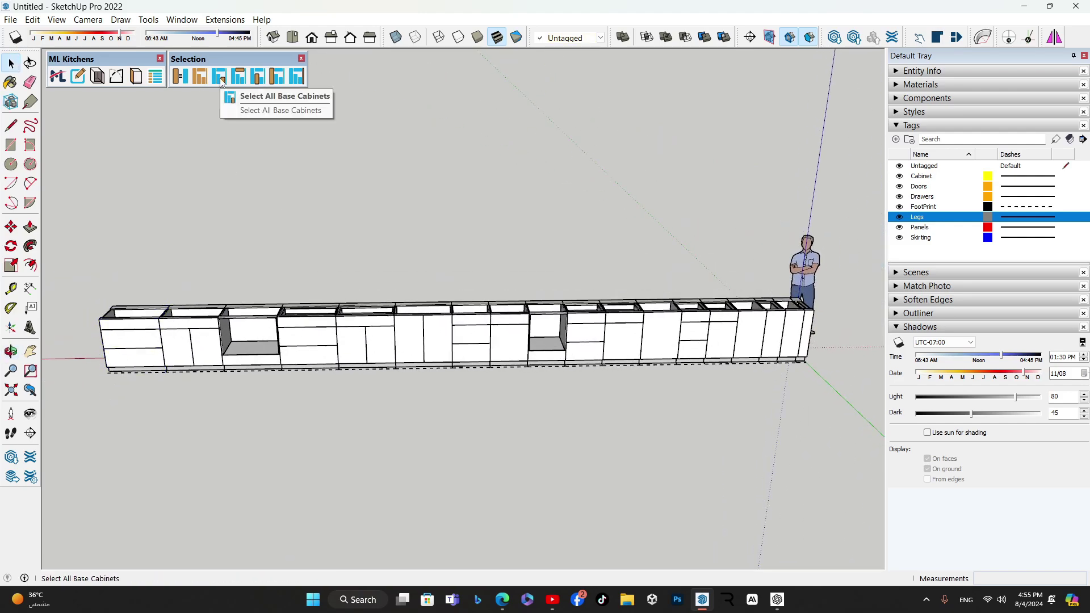
Step: Select all base cabinets and open their doors and drawers
{"action": "left_click", "coordinate": [219, 77]}
{"action": "left_click", "coordinate": [98, 78]}
{"action": "left_click", "coordinate": [98, 78]}
Step: Swap the opening direction of the selected cabinets' doors back and forth, and close all doors and drawers
{"action": "left_click", "coordinate": [117, 77]}
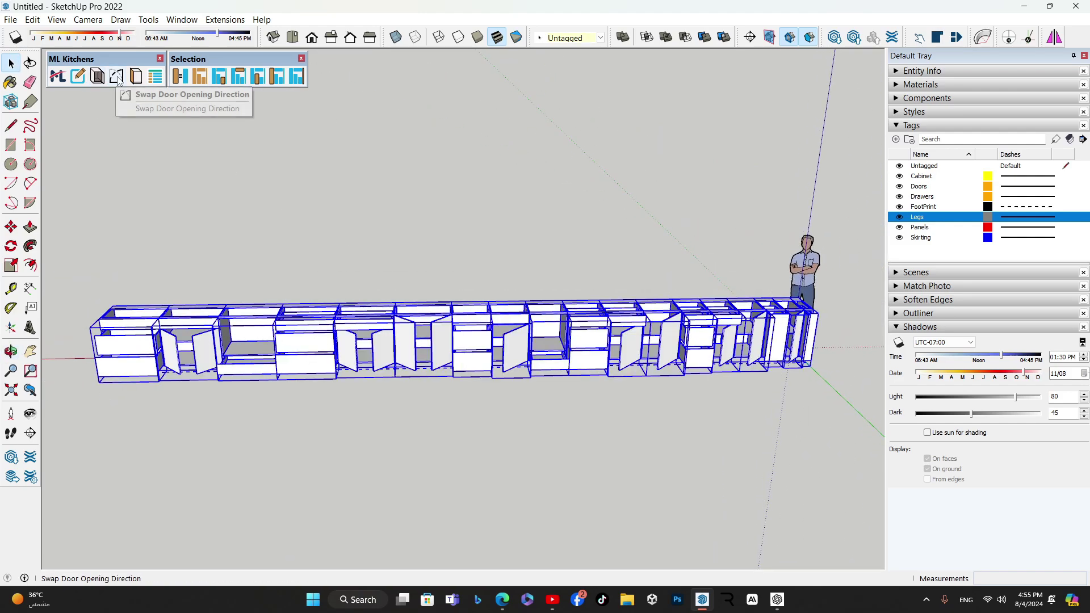
{"action": "left_click", "coordinate": [117, 78]}
{"action": "scroll", "coordinate": [618, 318], "scroll_direction": "up", "scroll_amount": 4}
{"action": "middle_click_drag", "start_coordinate": [618, 318], "coordinate": [465, 324], "text": "shift"}
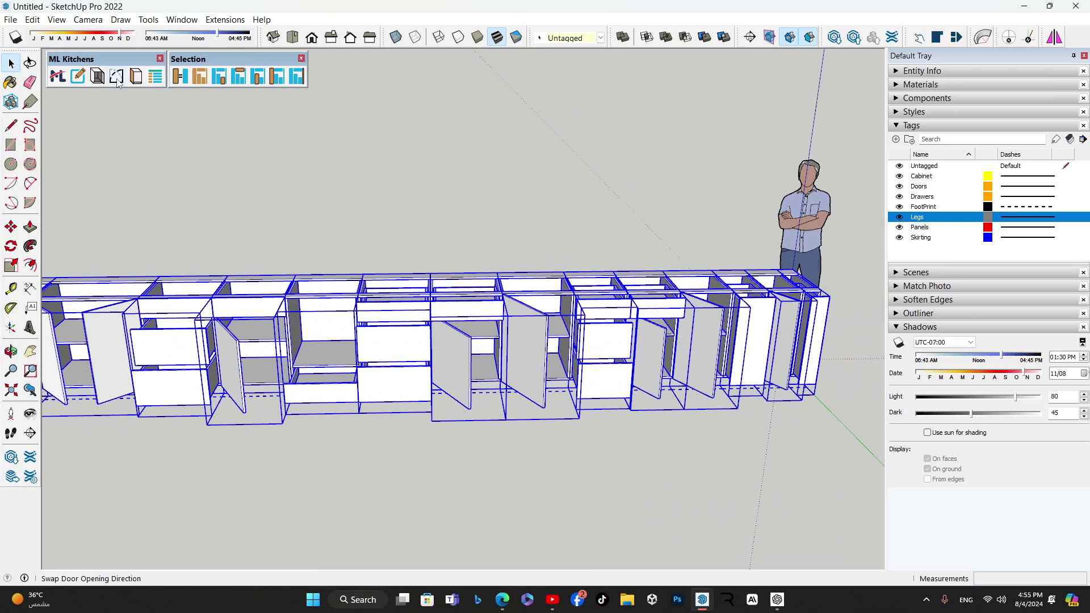
{"action": "left_click", "coordinate": [116, 77]}
{"action": "left_click", "coordinate": [117, 78]}
{"action": "left_click", "coordinate": [98, 78]}
{"action": "scroll", "coordinate": [227, 353], "scroll_direction": "down", "scroll_amount": 3}
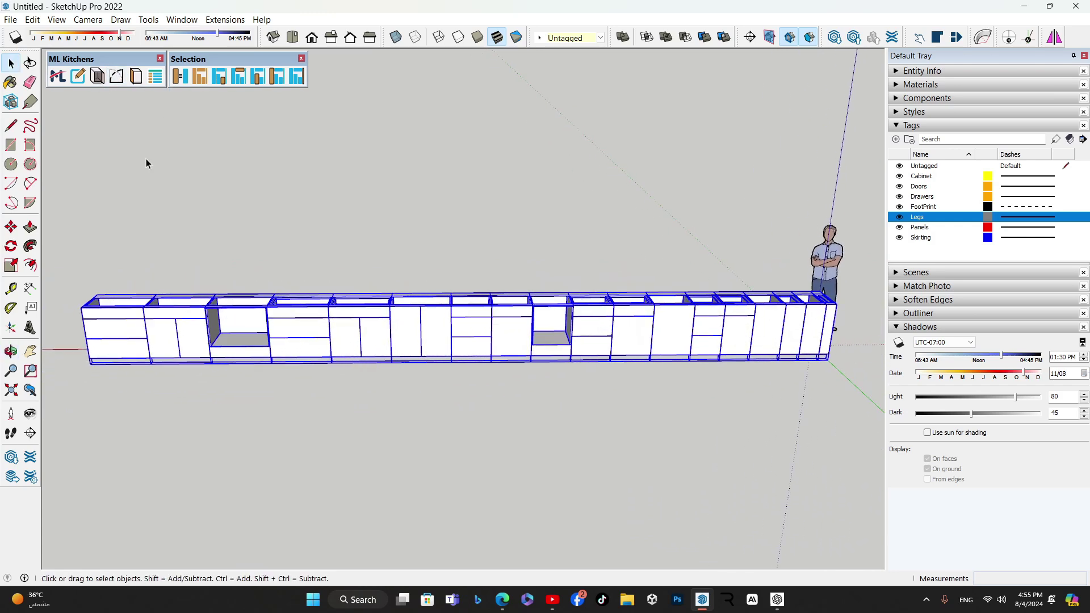
Step: Open all selected base cabinets for editing and choose the plain grey finish material
{"action": "left_click", "coordinate": [78, 76]}
{"action": "left_click", "coordinate": [160, 337]}
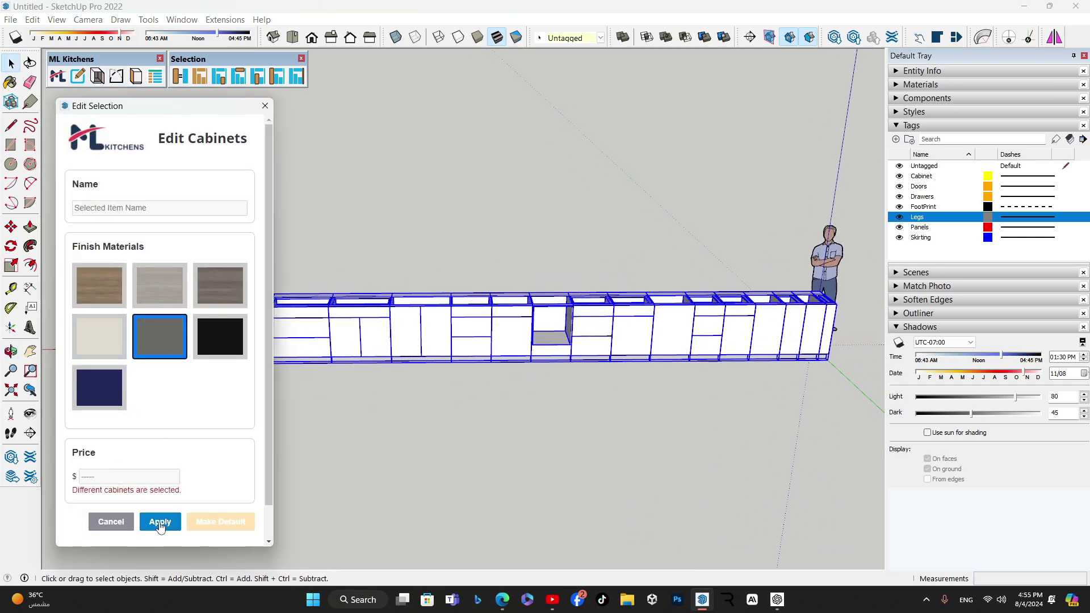